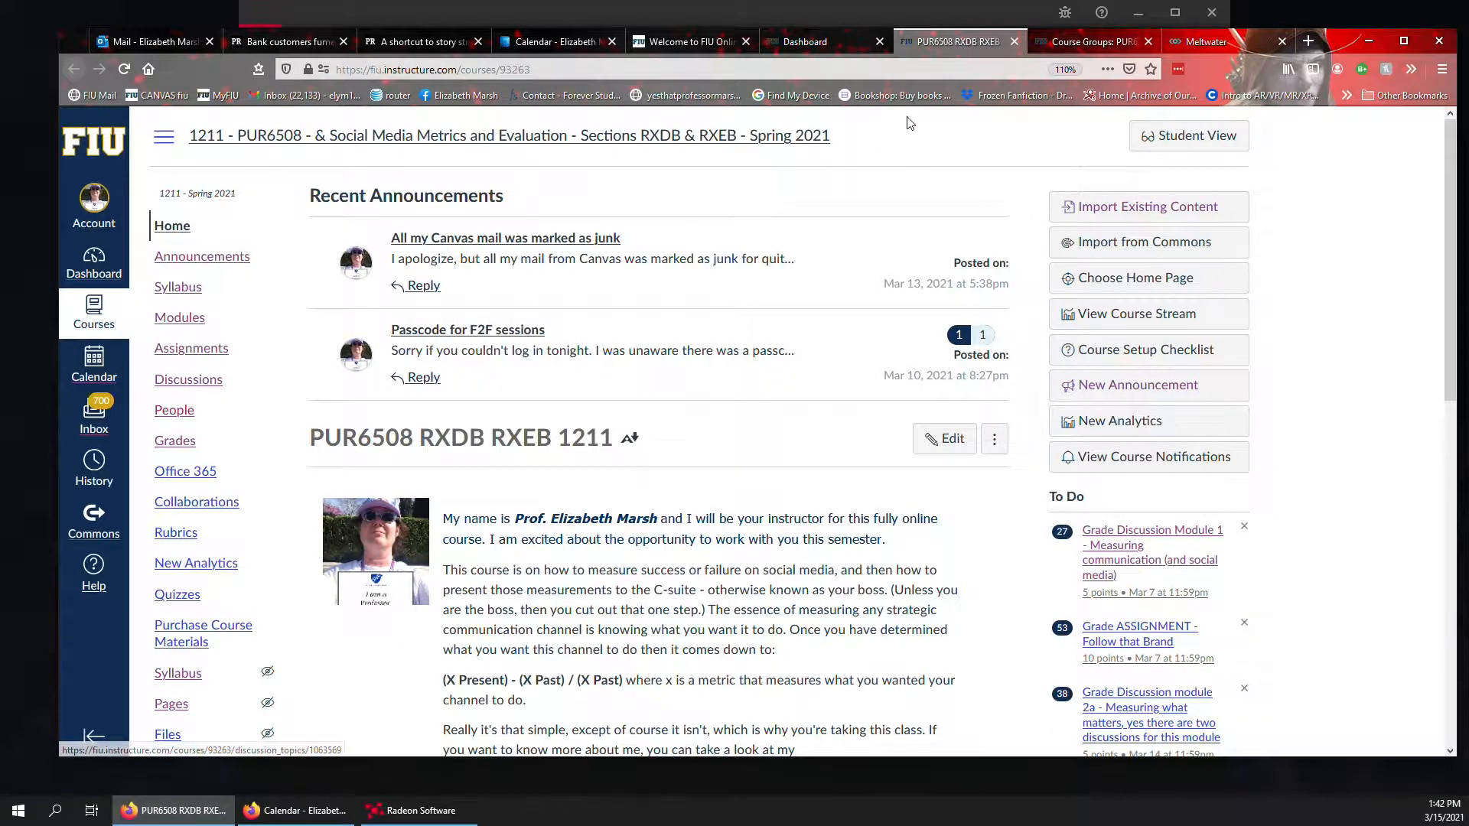
- Examine the self sign-up groups in the course's Meltwater DB and Meltwater EB group sets
click(1079, 41)
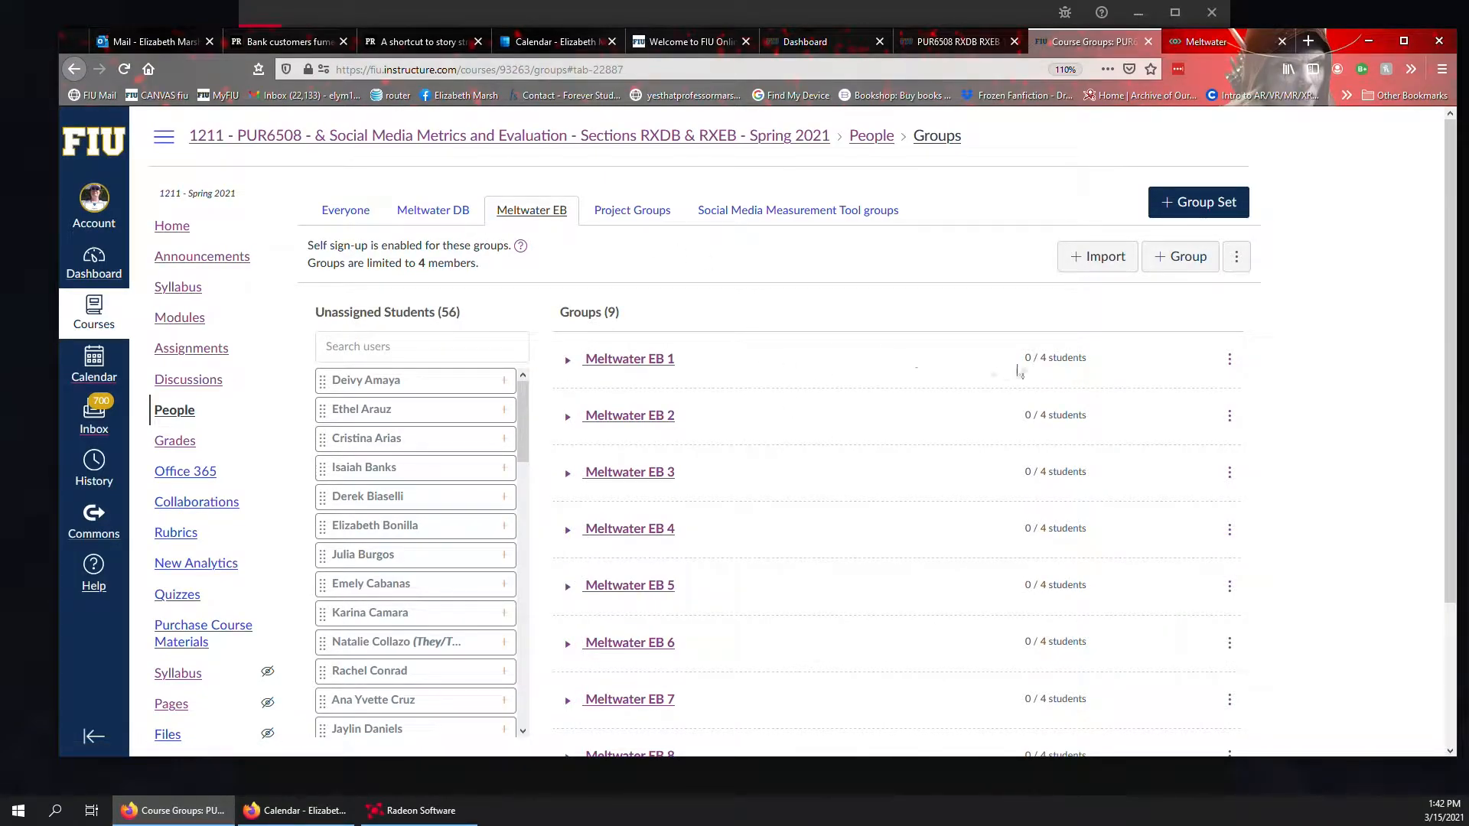
scroll(723, 392, down, 3)
scroll(746, 398, up, 3)
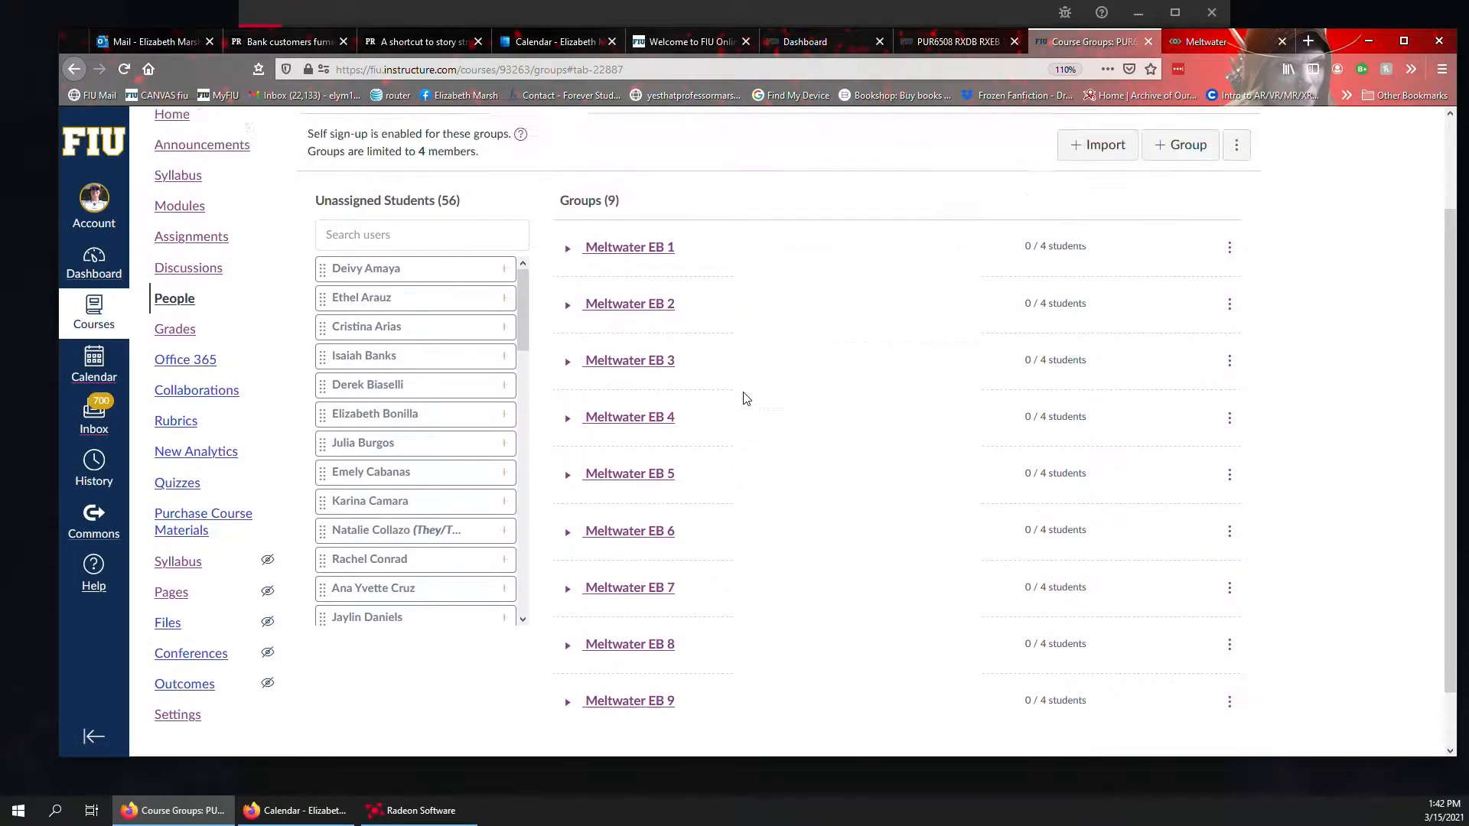
click(436, 207)
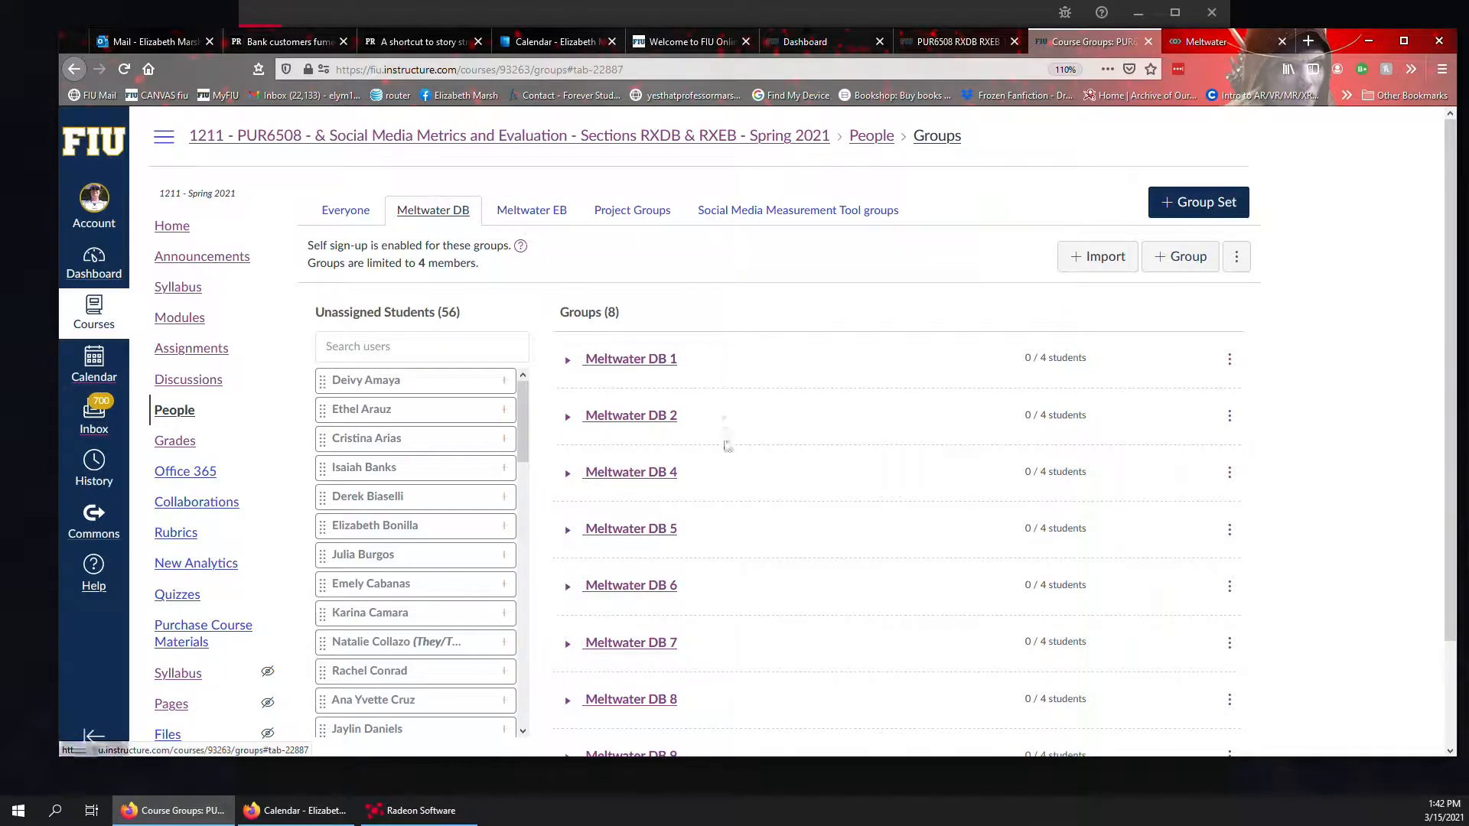
scroll(719, 475, down, 3)
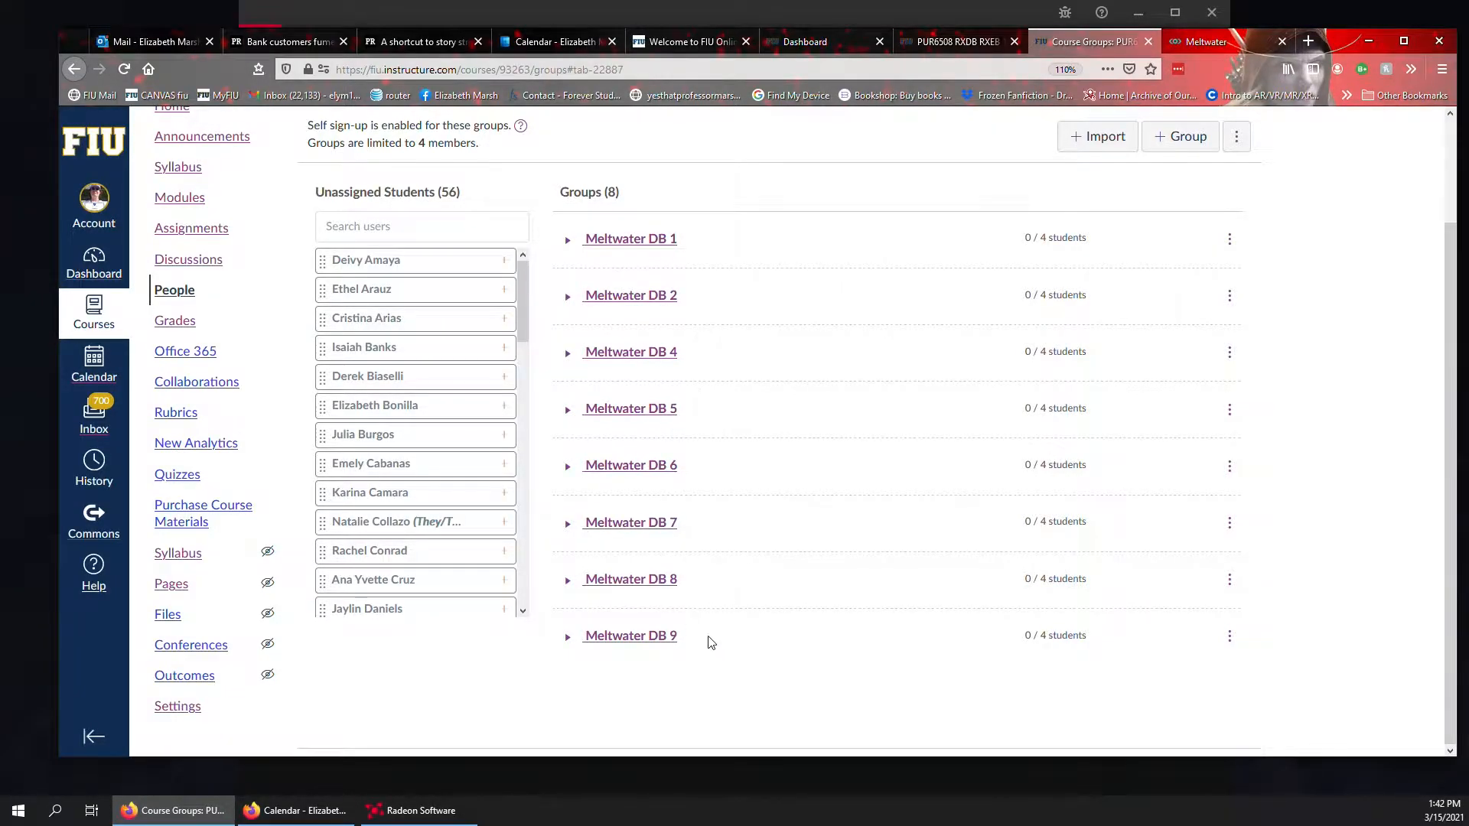
scroll(727, 318, up, 3)
click(544, 212)
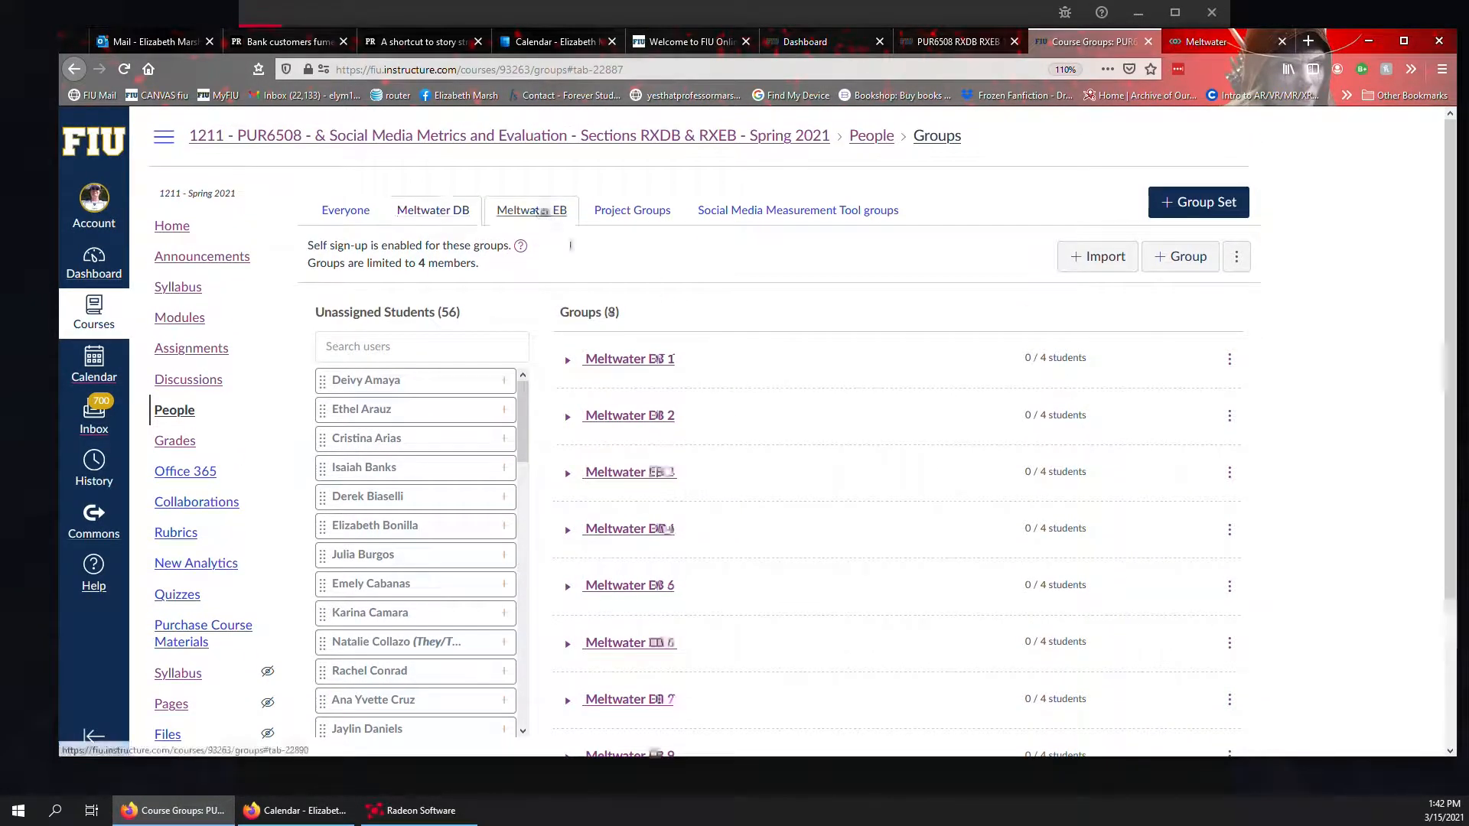
scroll(695, 610, down, 3)
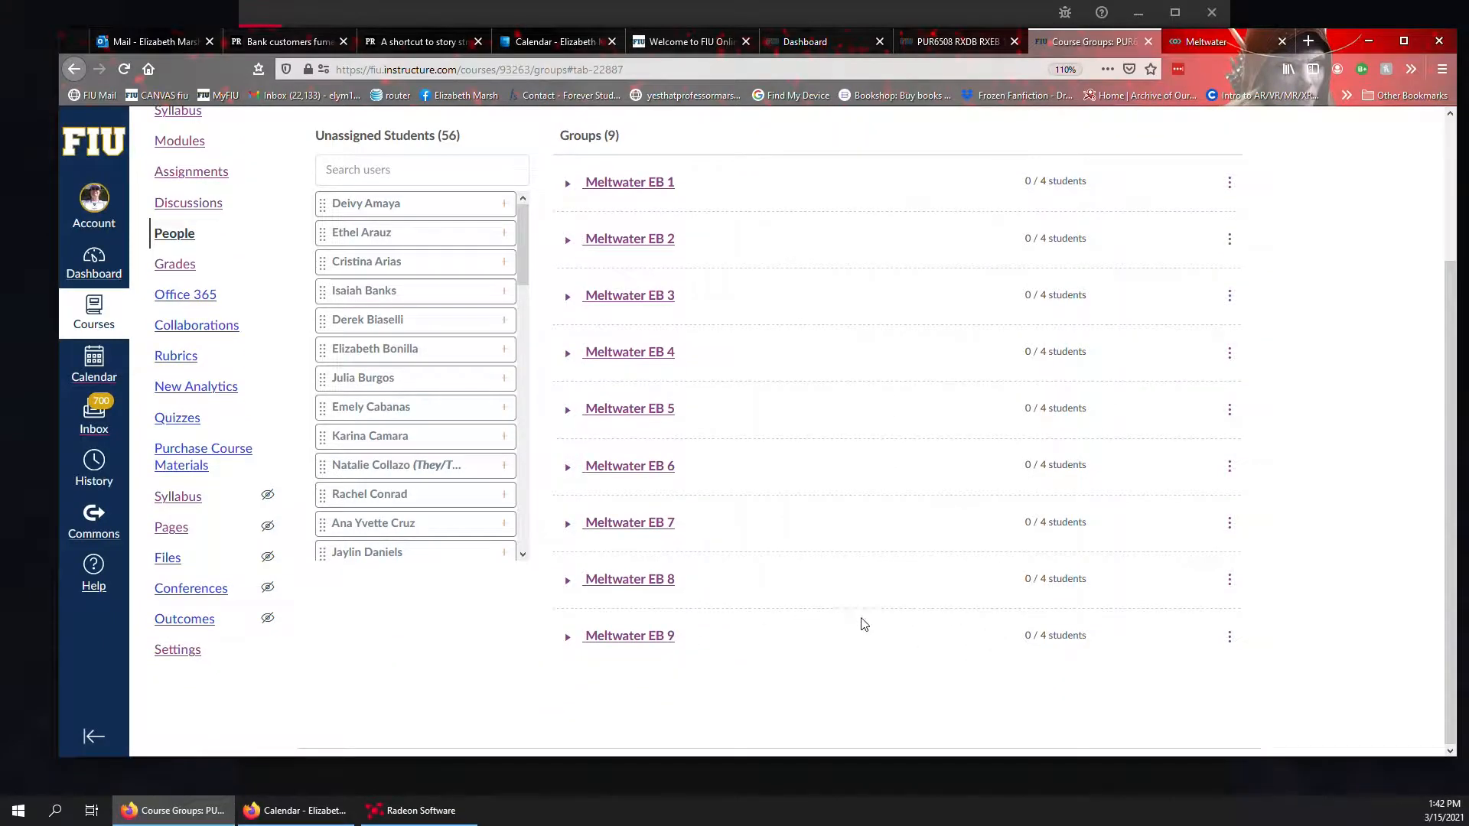
scroll(1017, 566, up, 3)
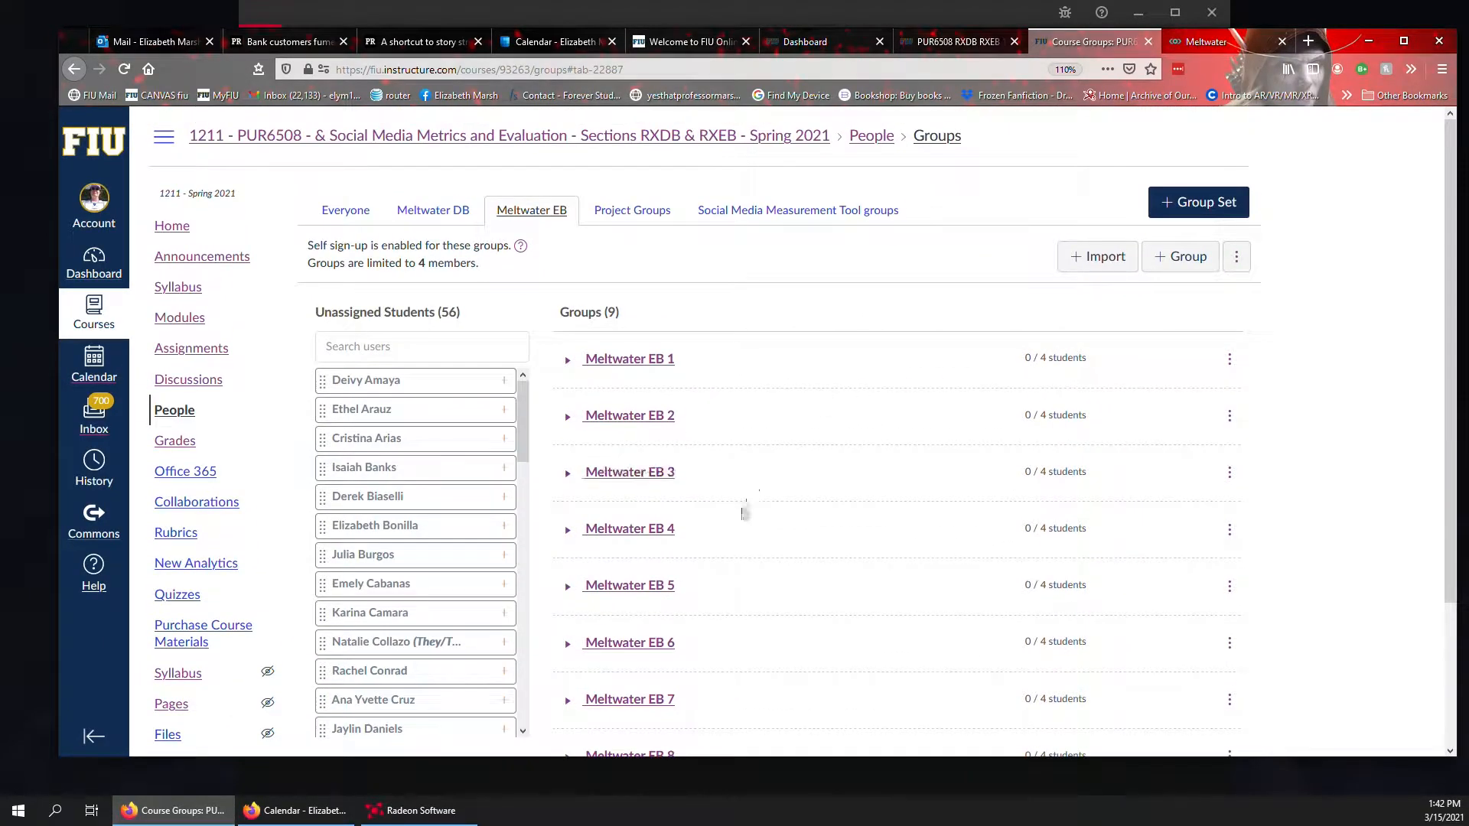
scroll(745, 507, down, 3)
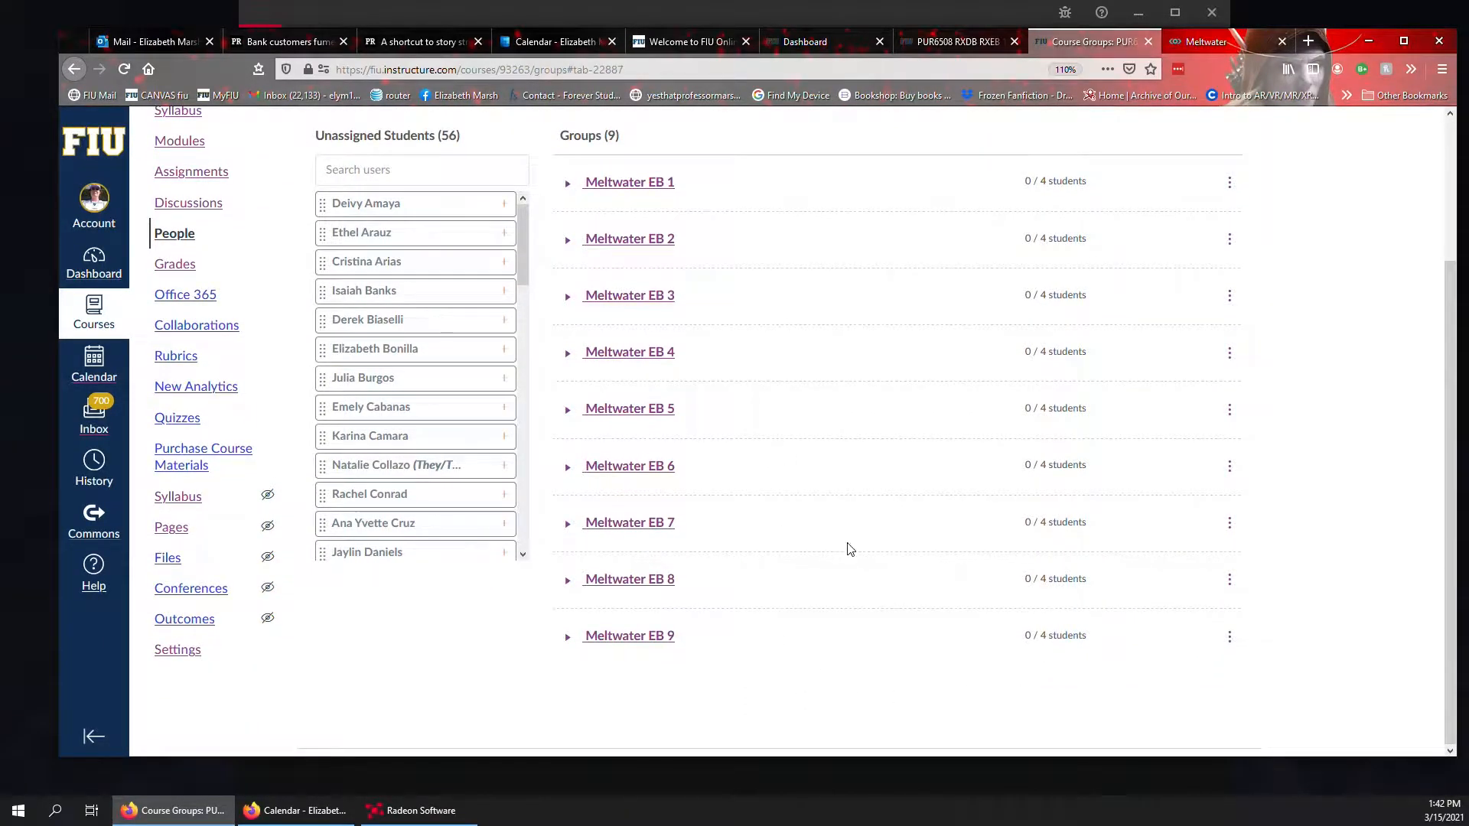
scroll(851, 546, up, 3)
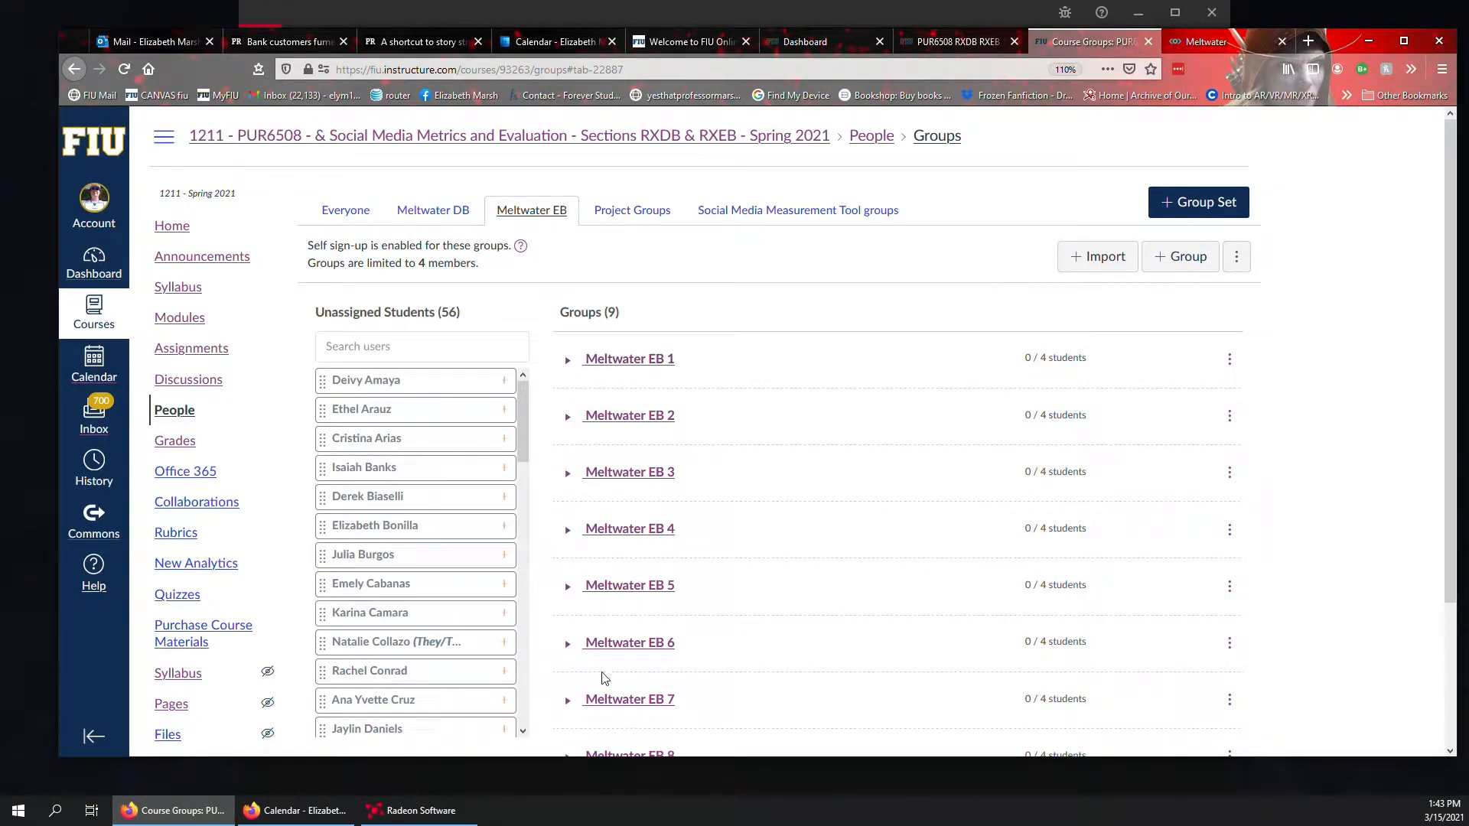
- Open the Logins for Meltwater page from the course's 3/15 Module 3 - Listening/Meltwater
click(953, 54)
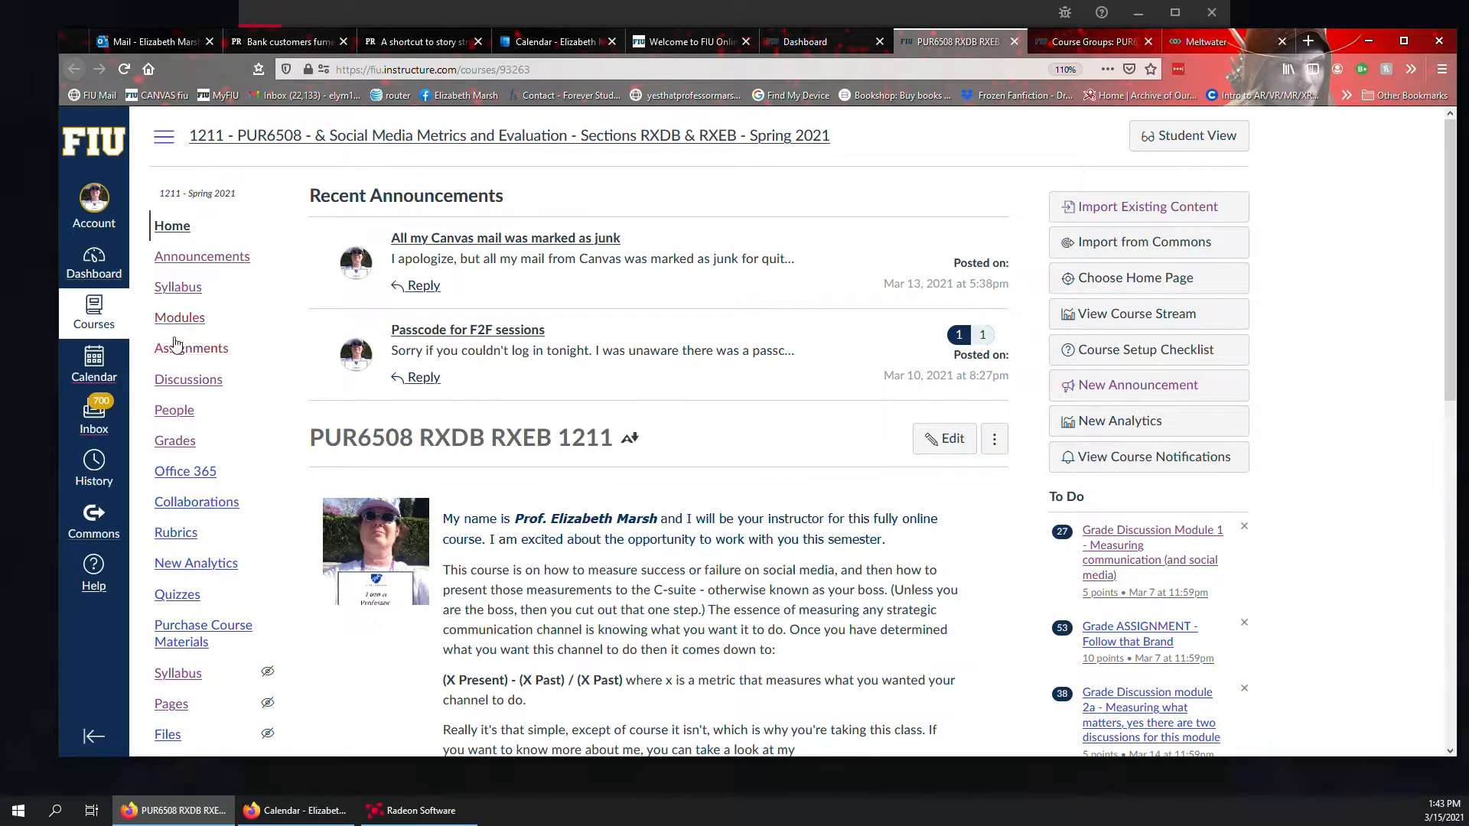
click(222, 317)
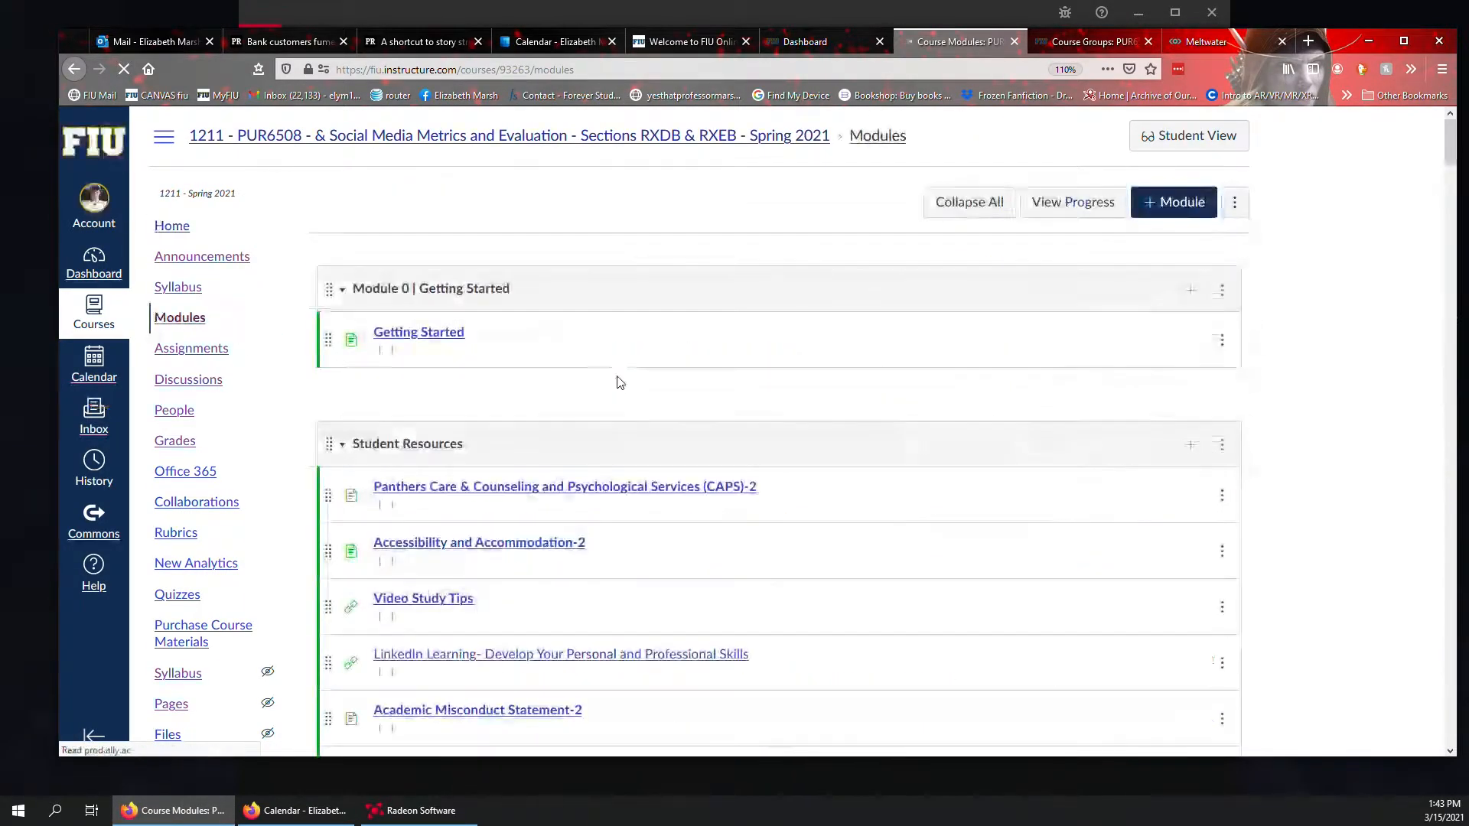
scroll(617, 380, down, 3)
click(344, 245)
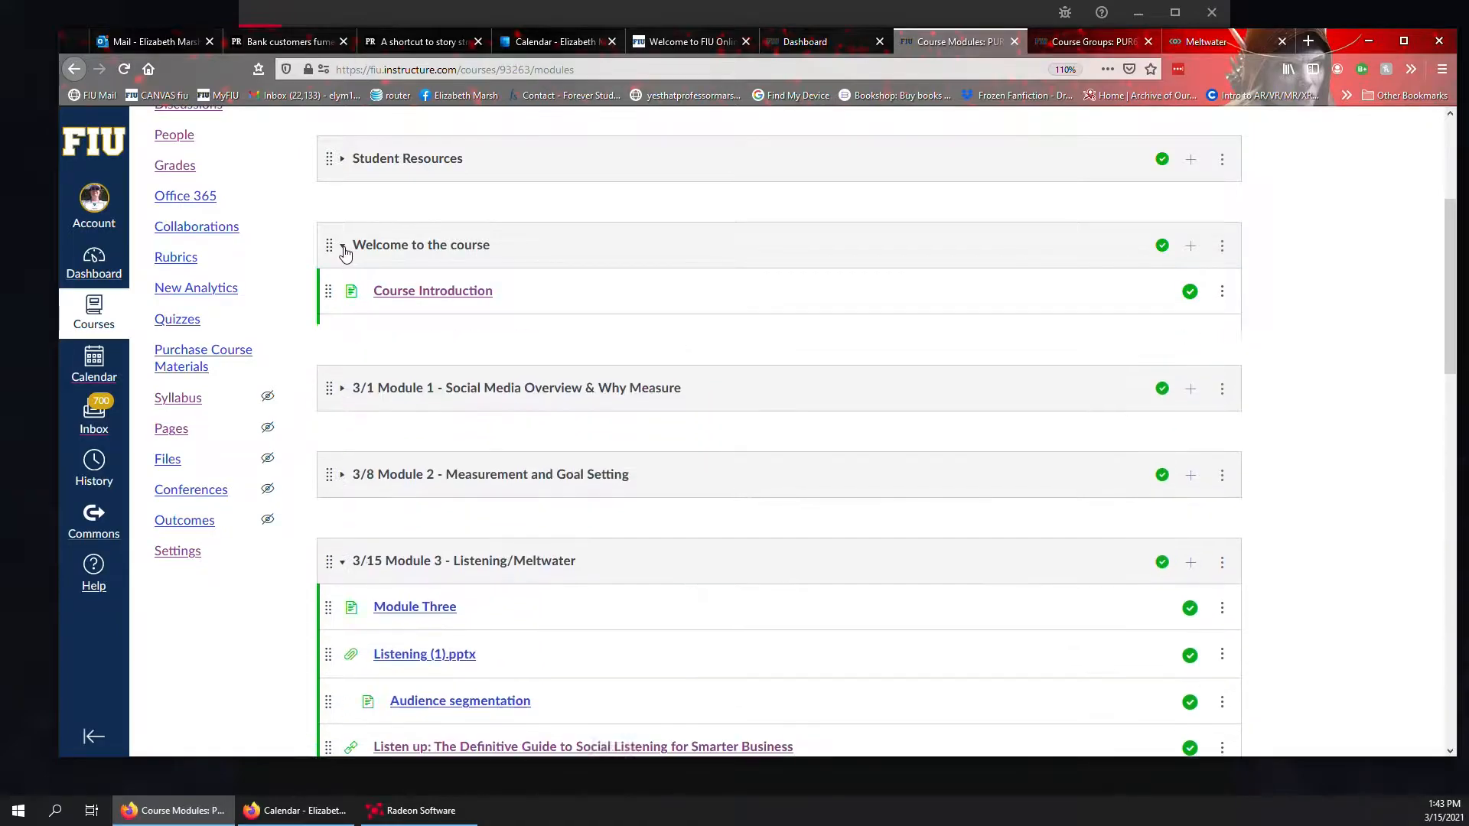
scroll(641, 480, down, 1)
scroll(641, 480, down, 5)
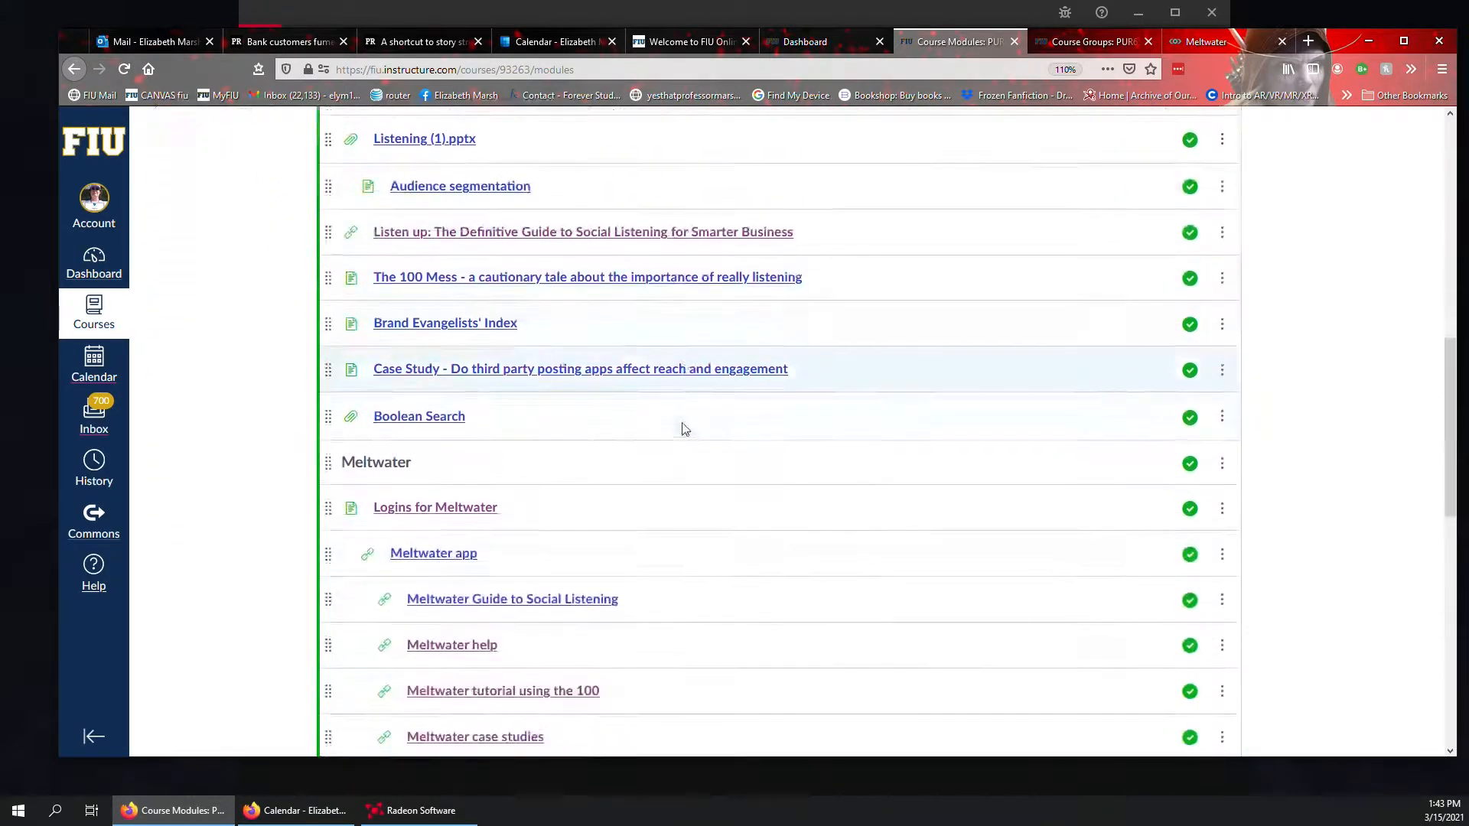
scroll(645, 412, down, 3)
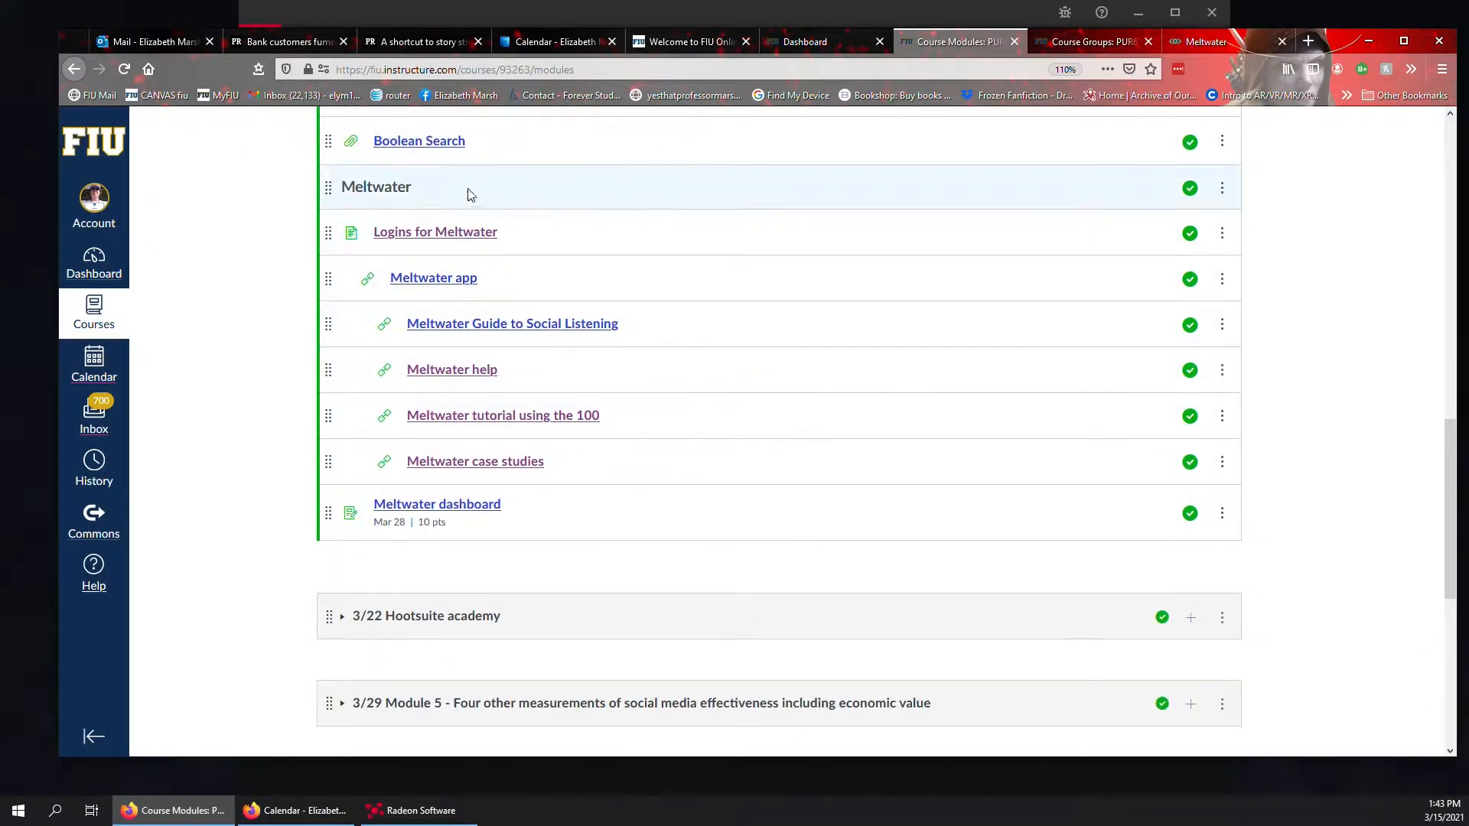
click(459, 234)
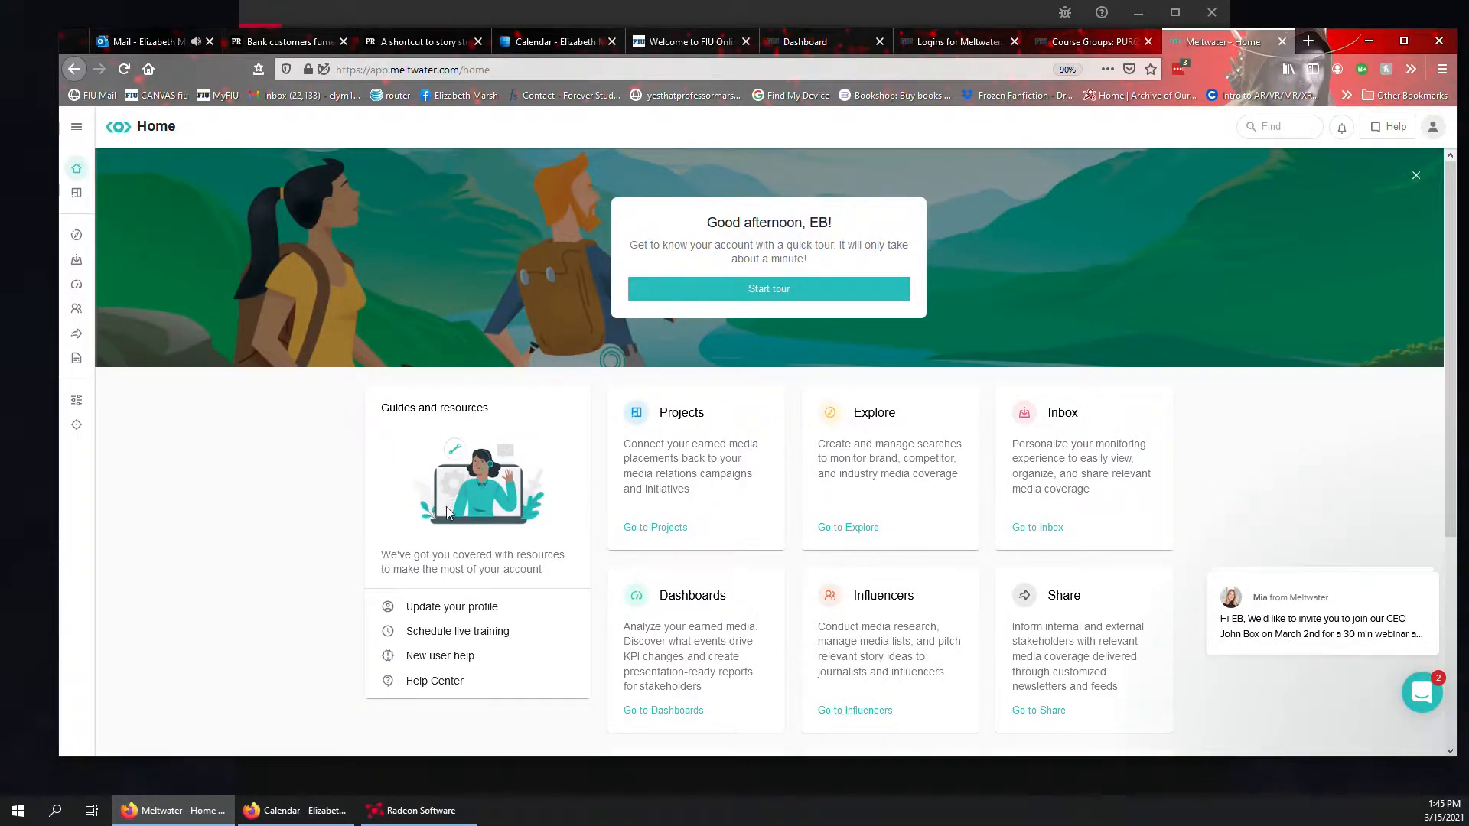
- Switch to Meltwater and open the full list of searches from its Content area
mouse_move(73, 410)
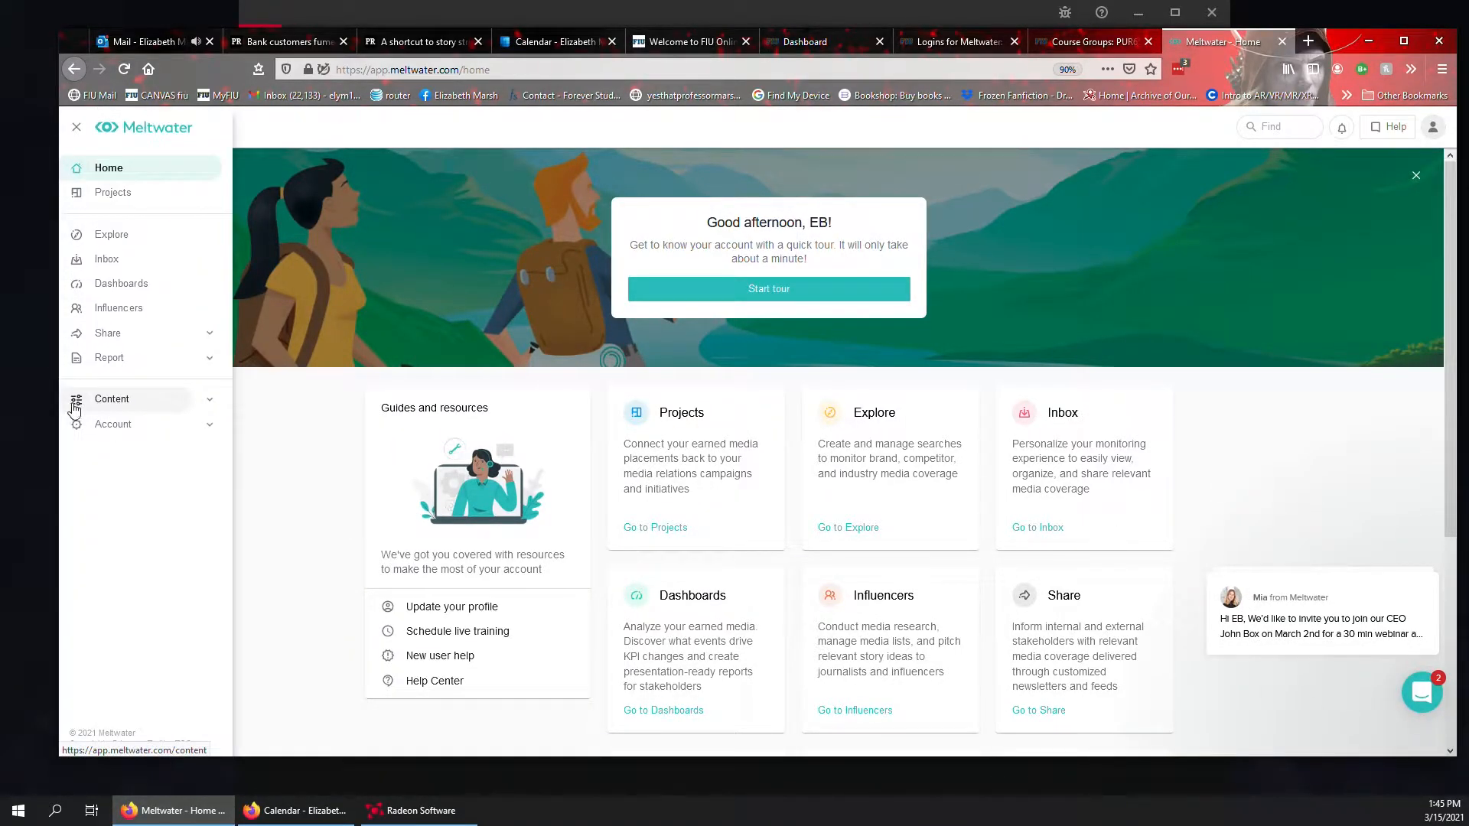
click(80, 411)
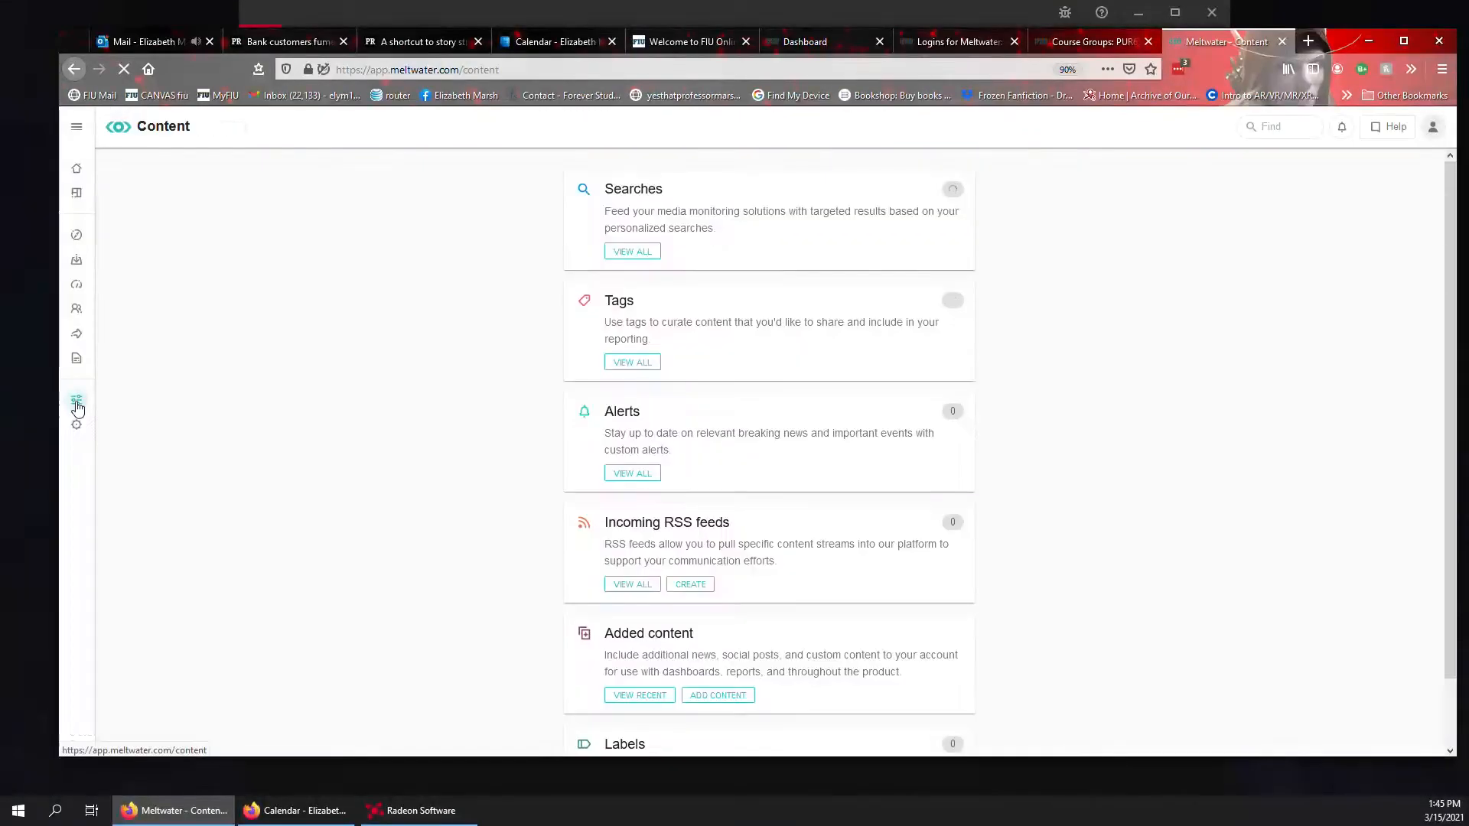
mouse_move(77, 408)
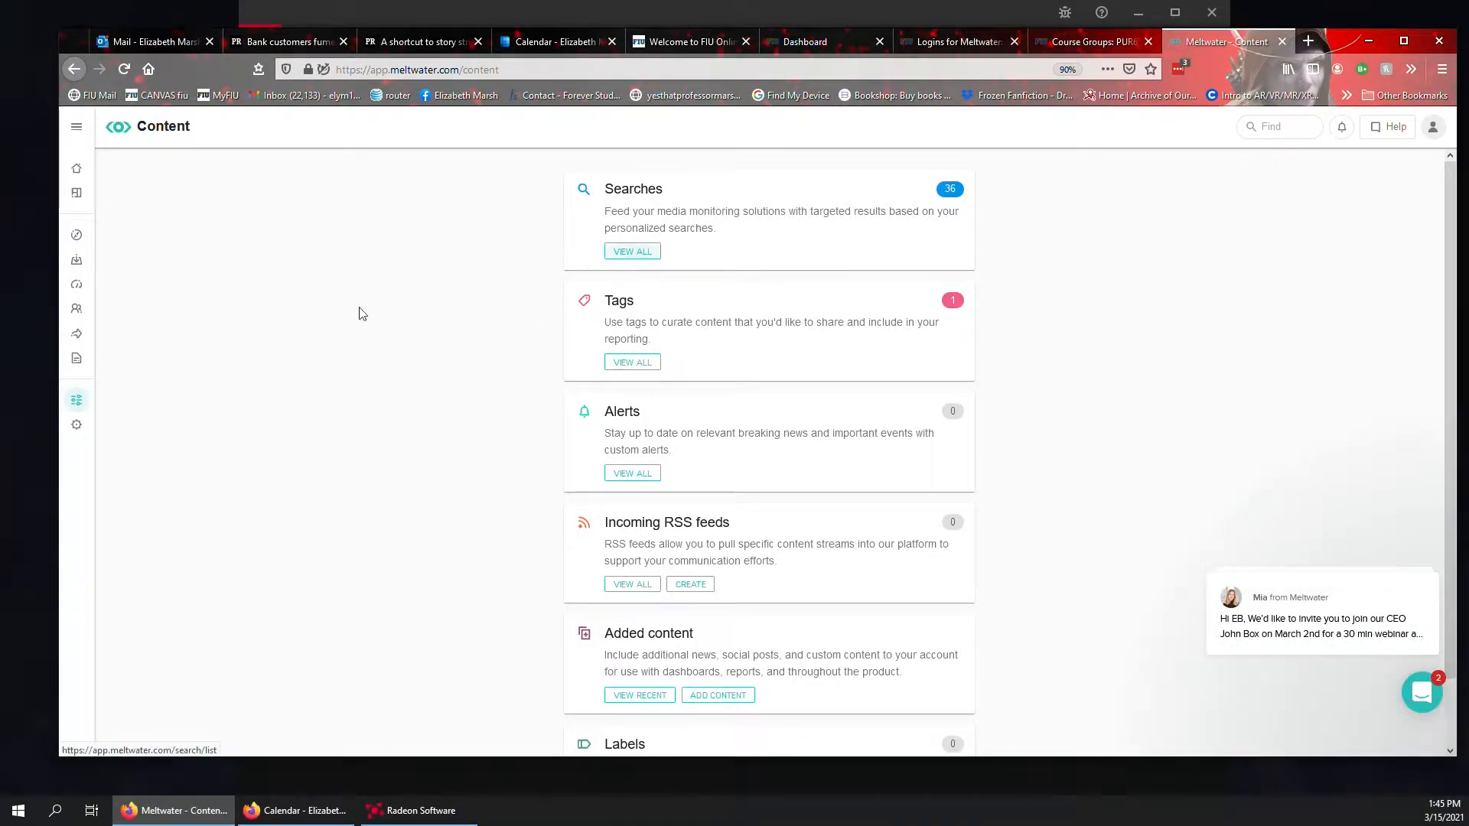
click(79, 402)
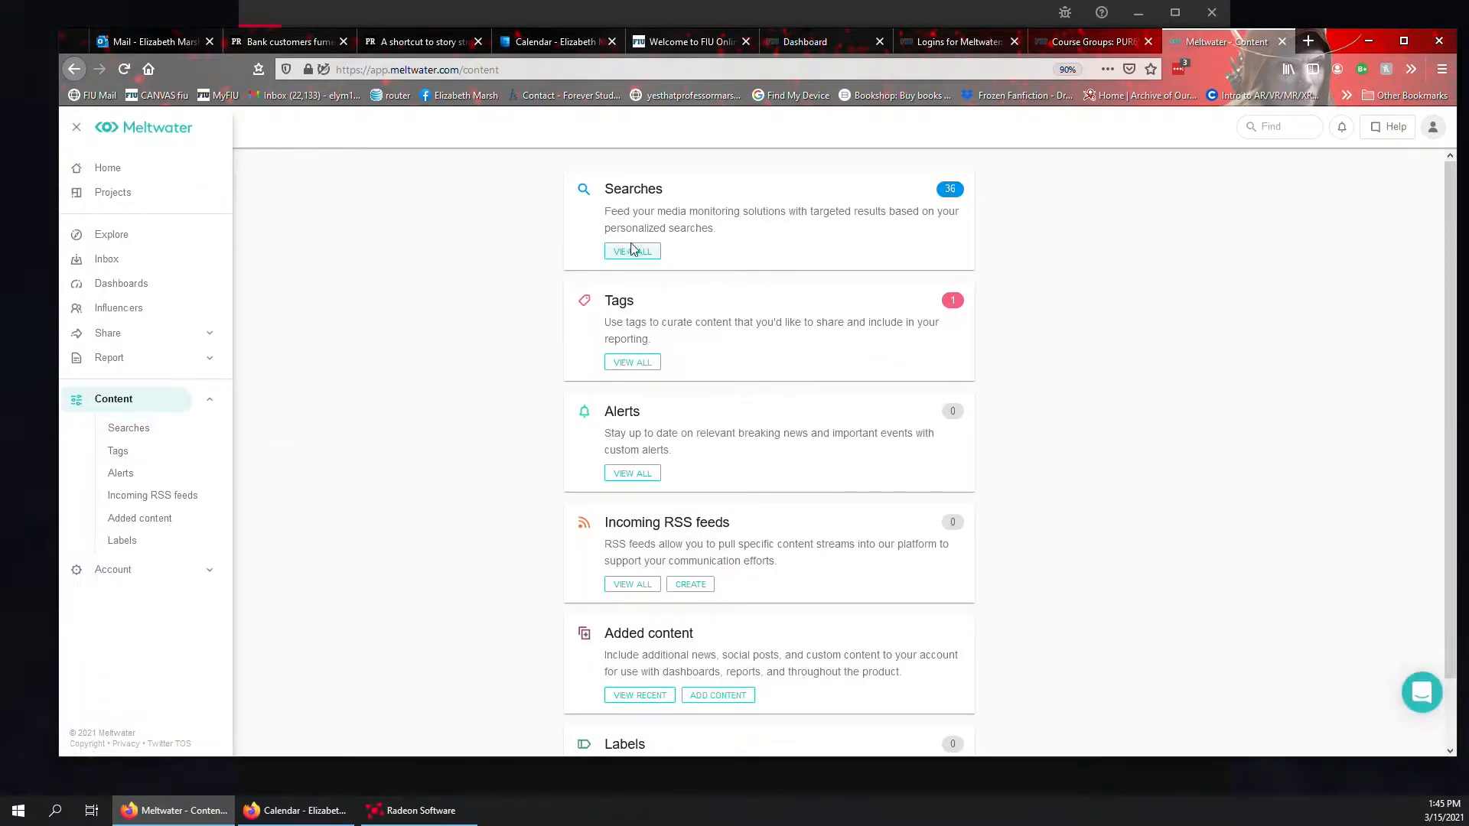
click(632, 252)
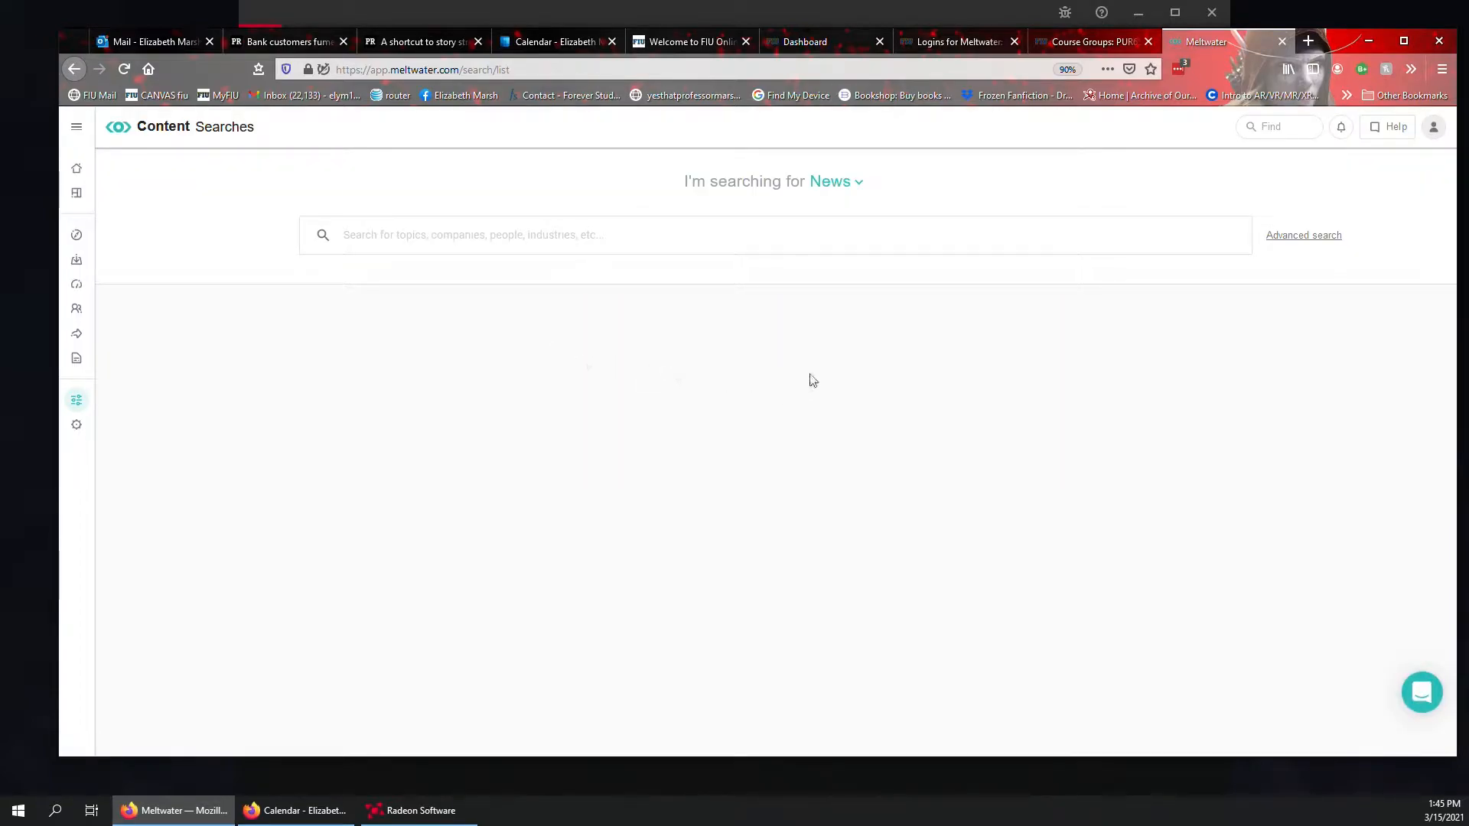
- Set the search source to Social and run a new search for "sarah everard"
click(857, 184)
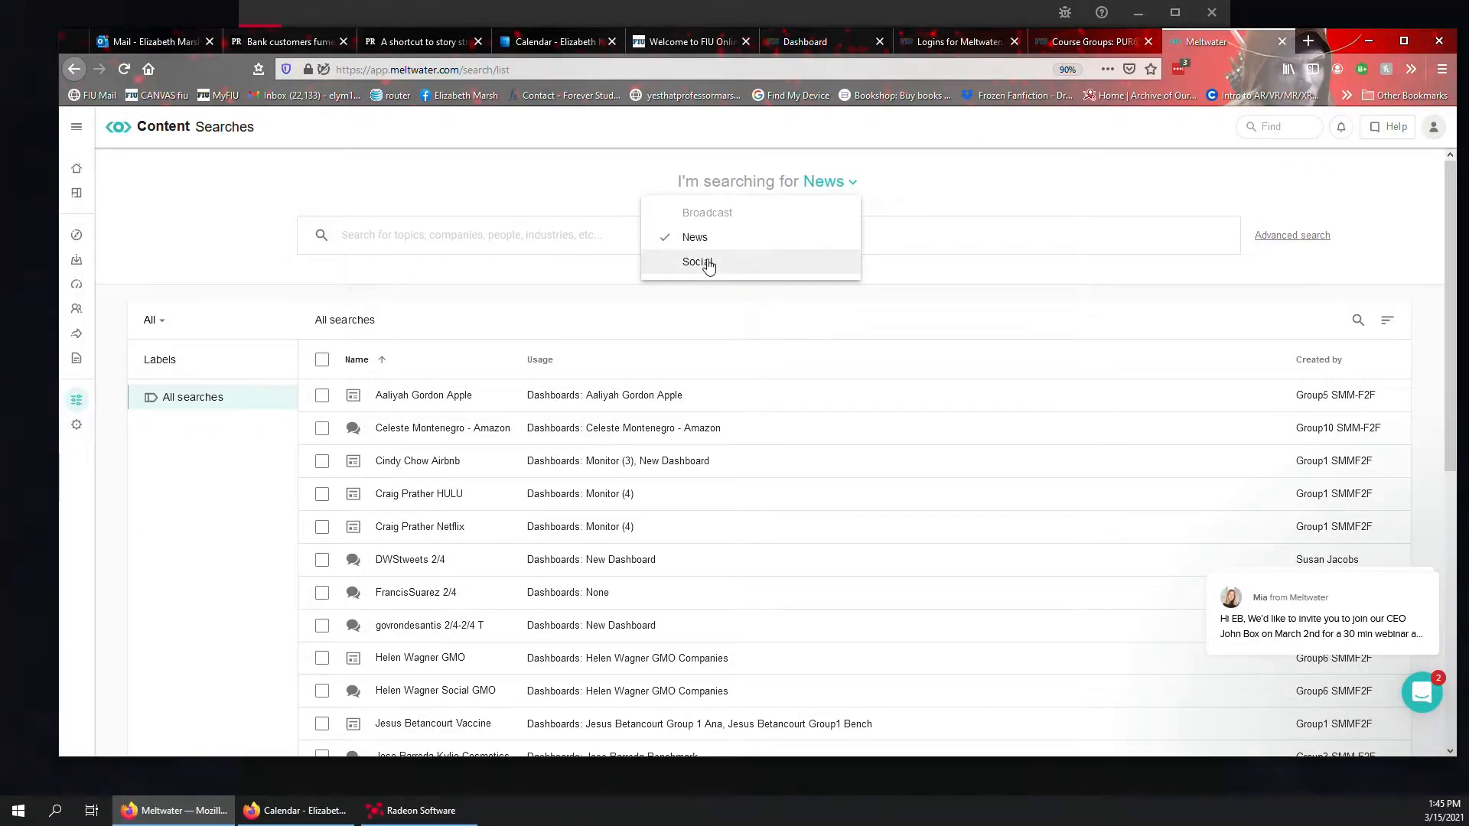
click(708, 262)
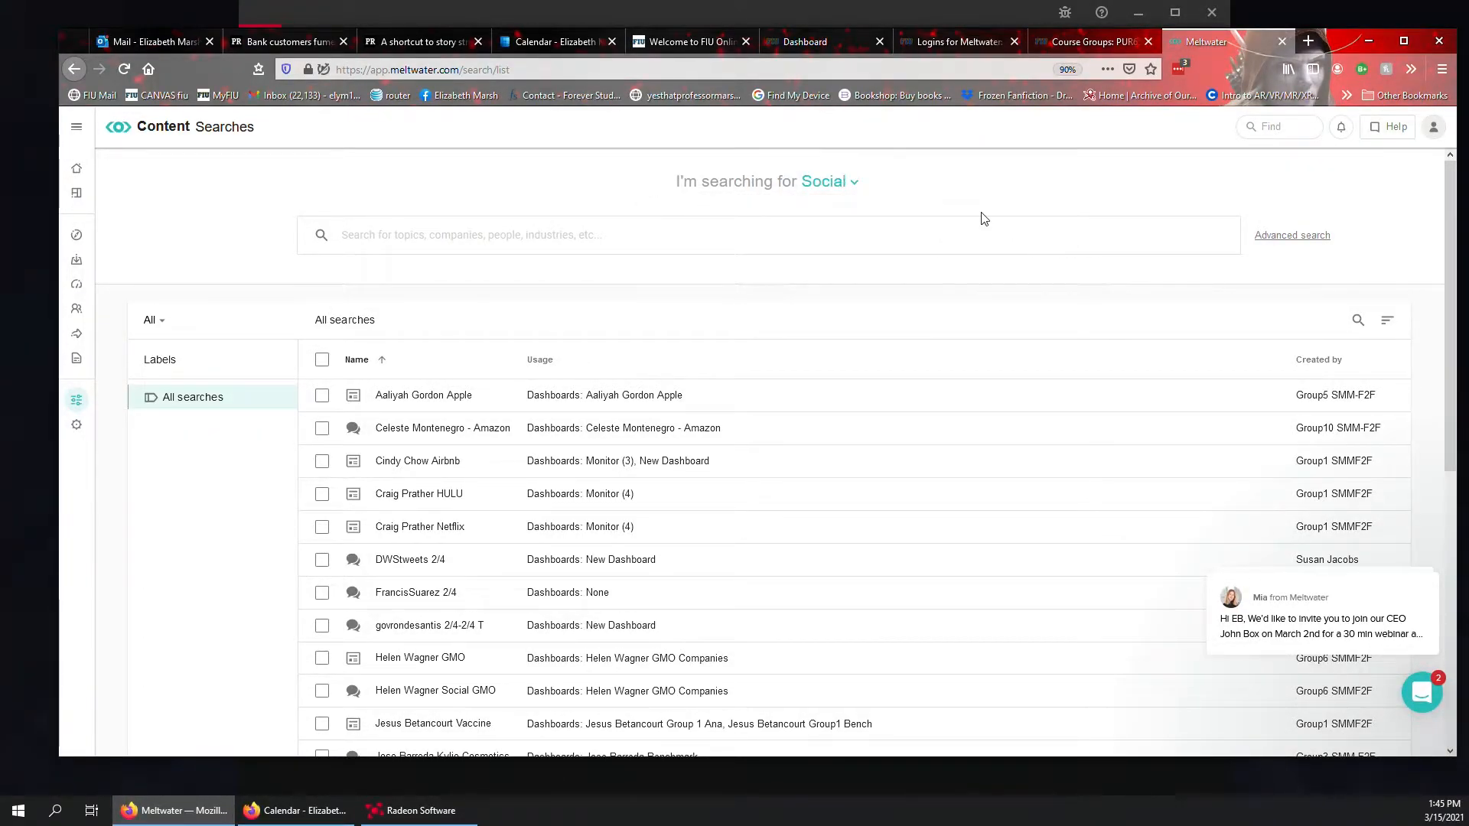
click(732, 238)
text(sara)
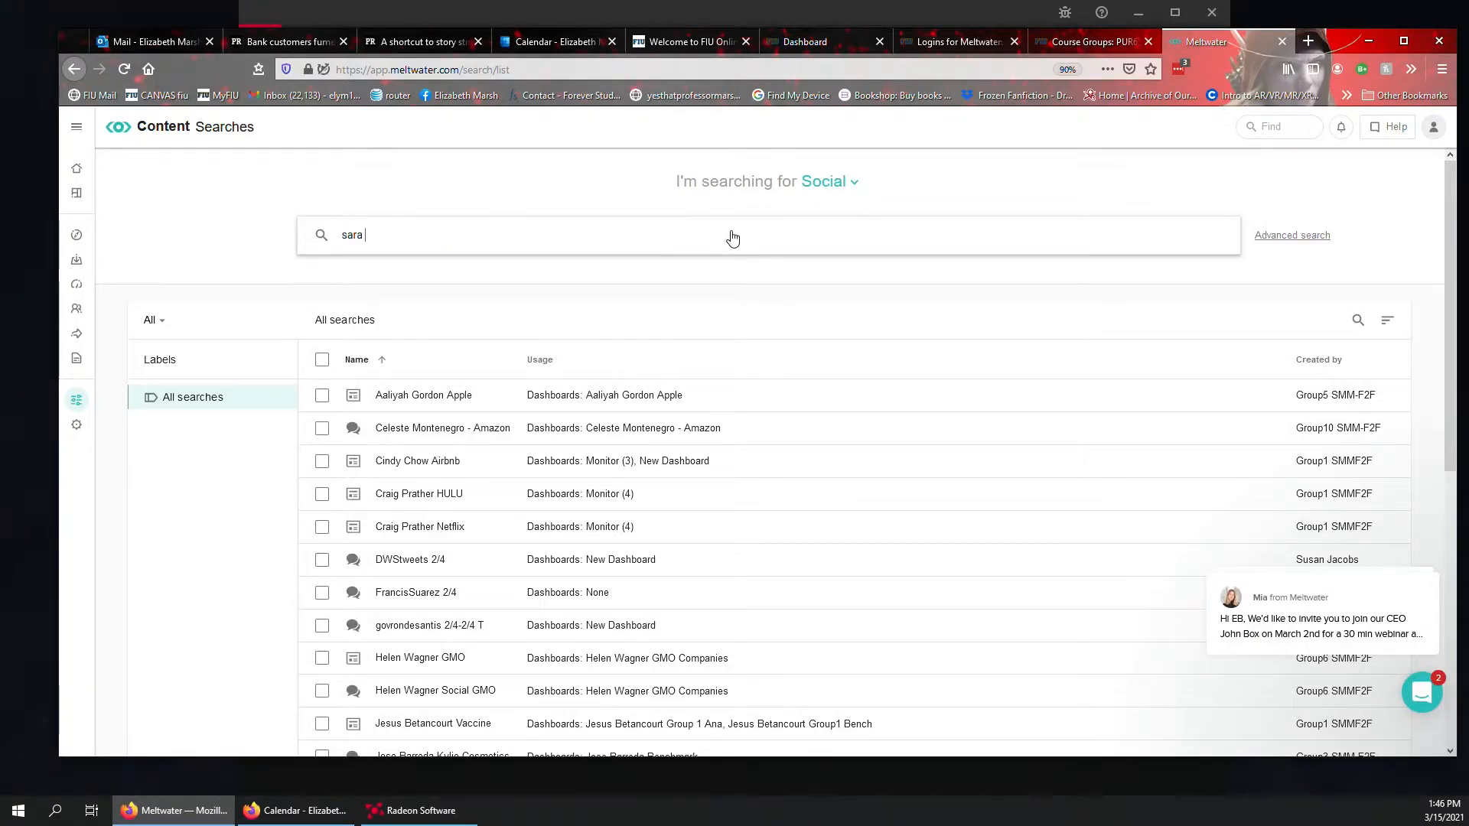
text(everard)
key(Return)
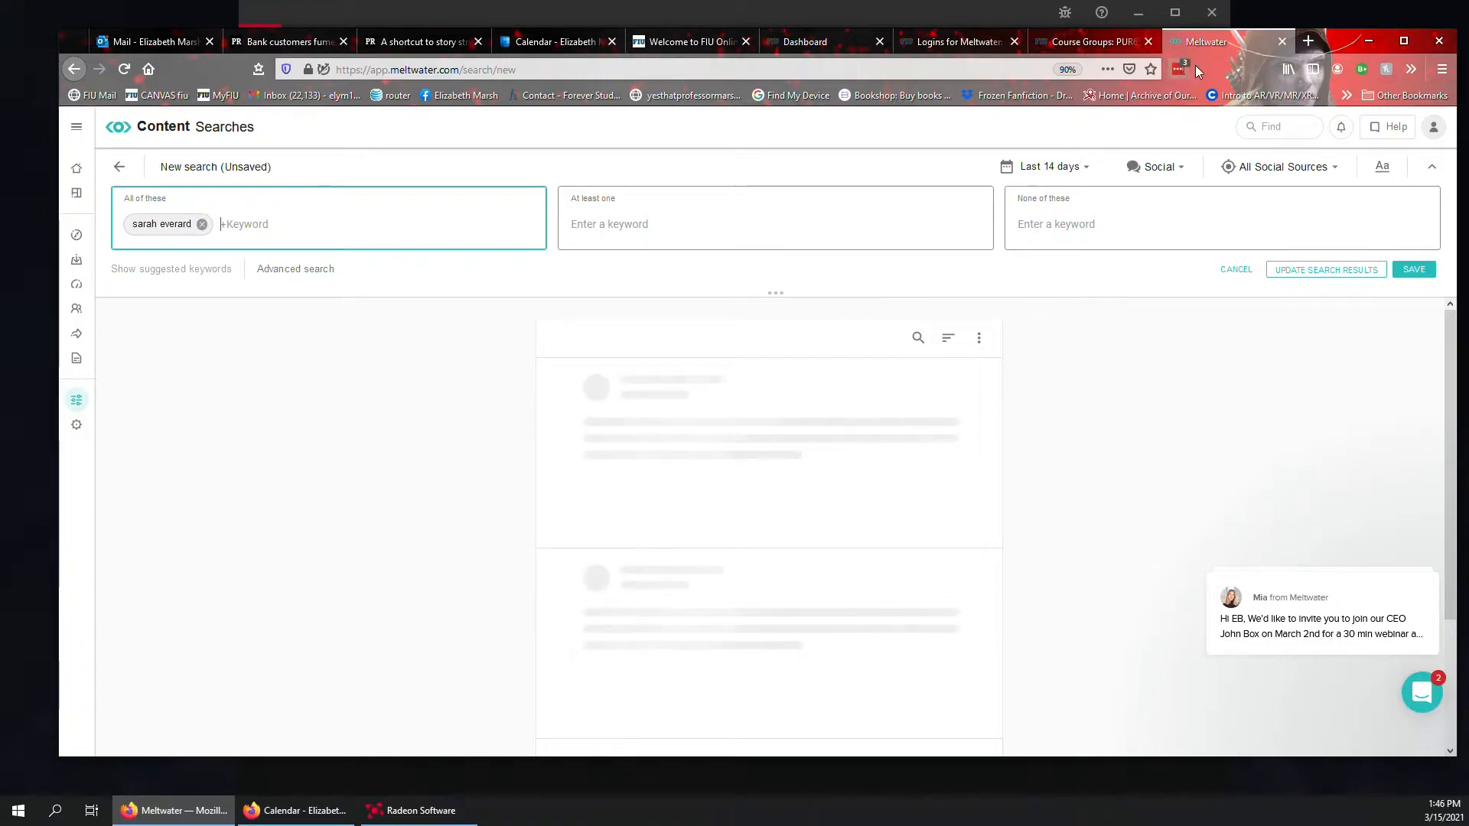
click(1307, 42)
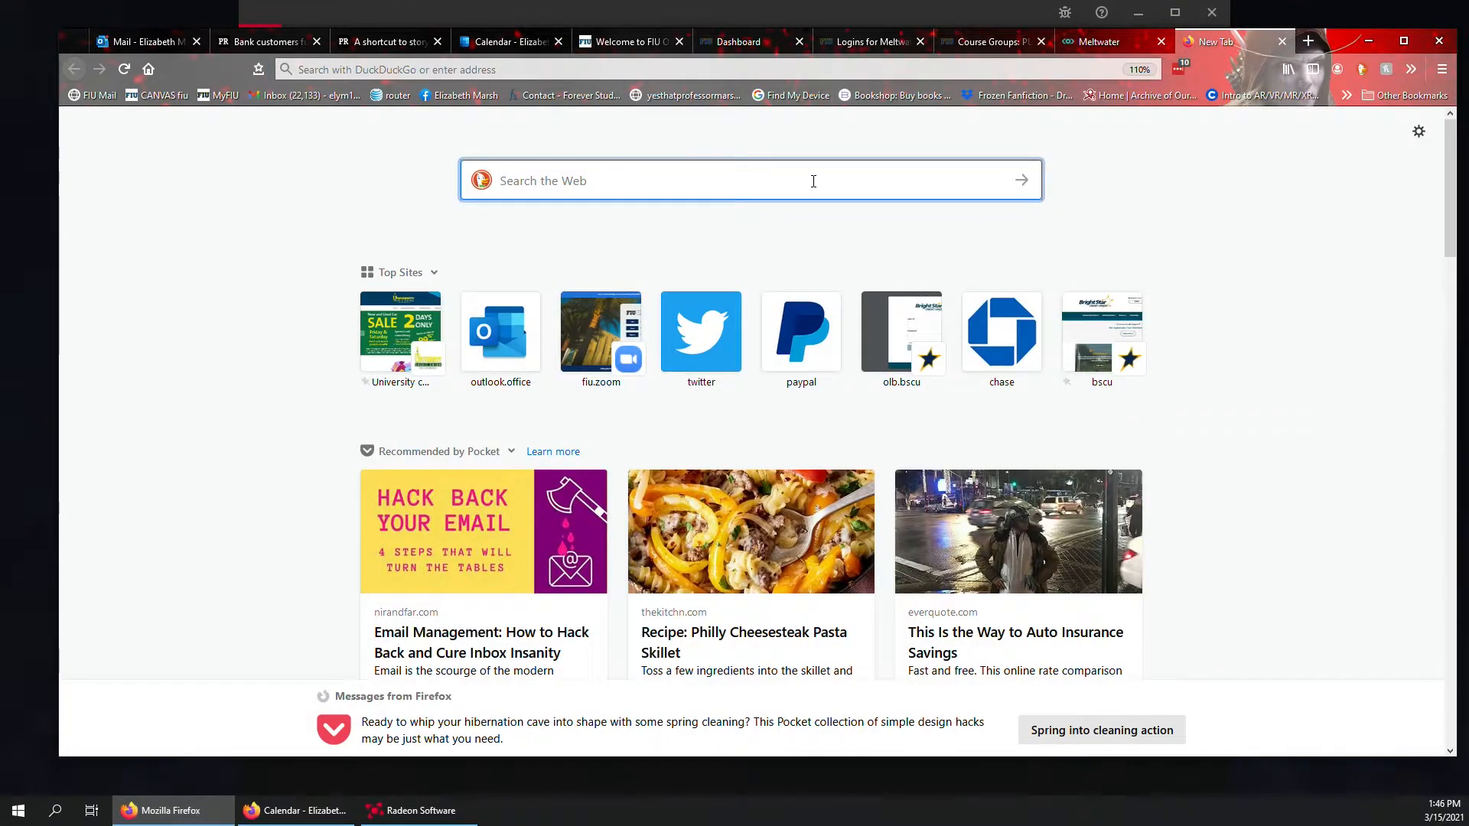
text(sara)
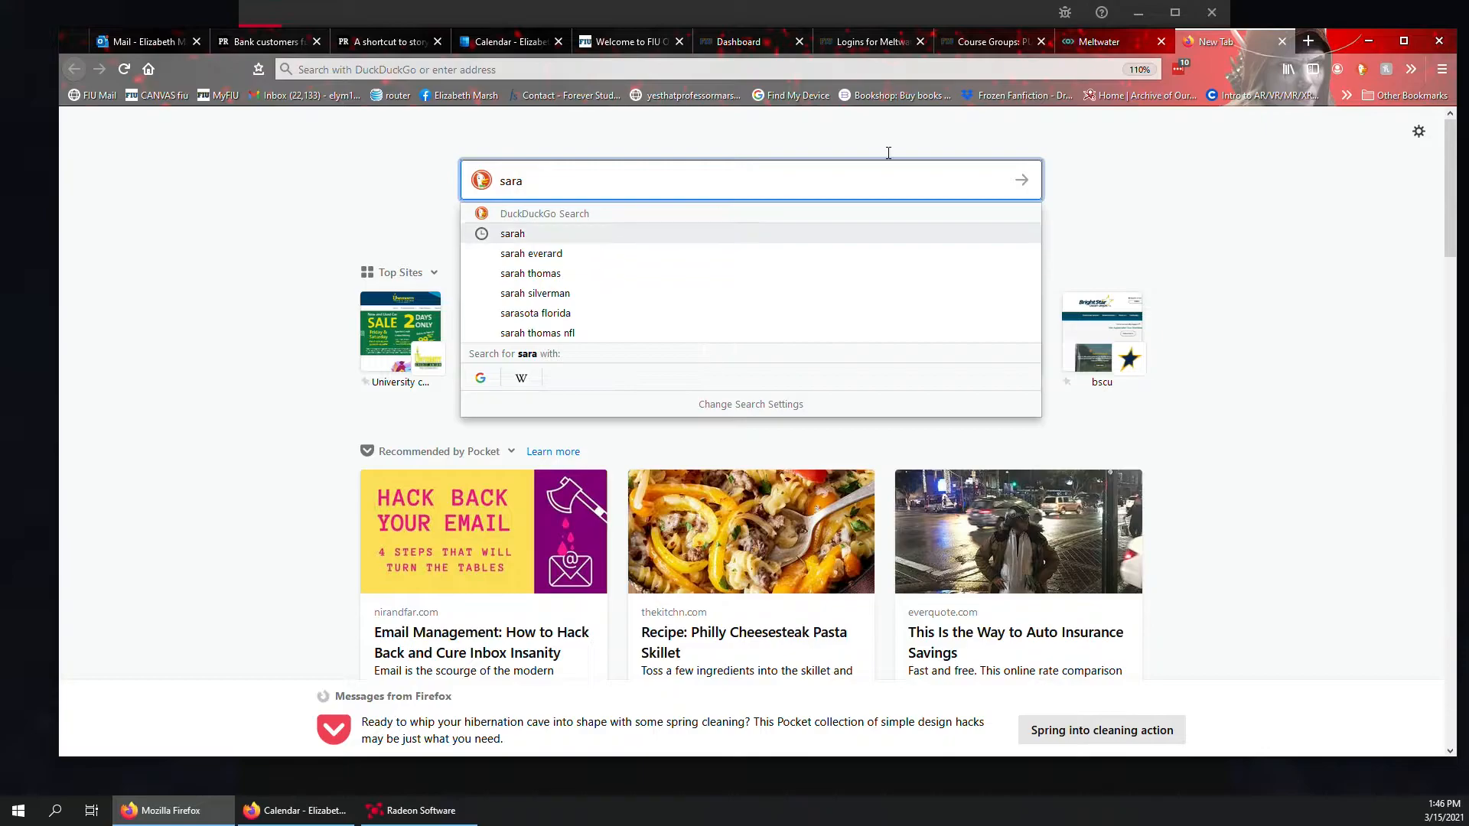
click(1097, 41)
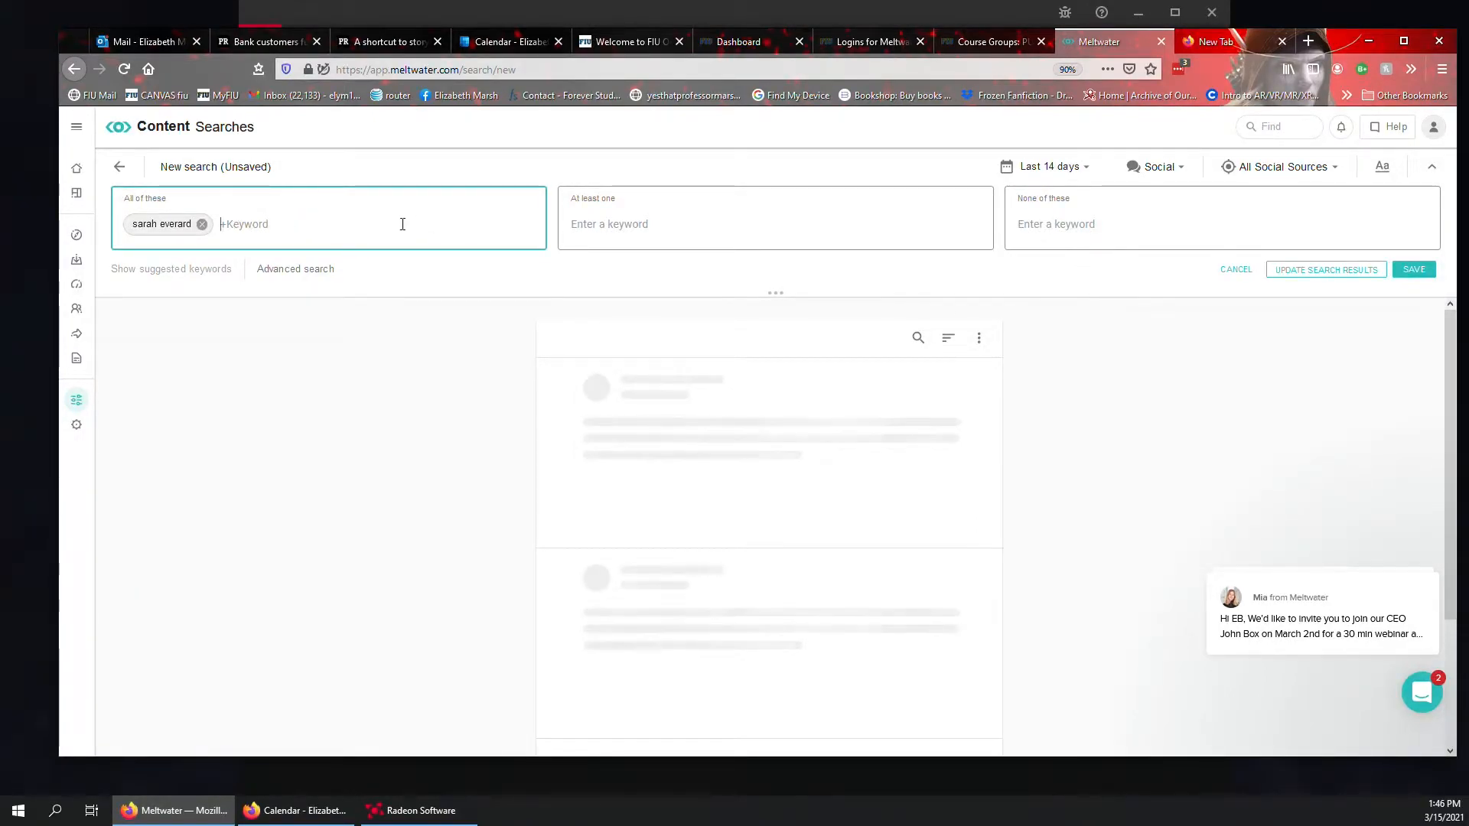
- Add "police" and "vigil" to the search's required keywords (All of these)
text(polic)
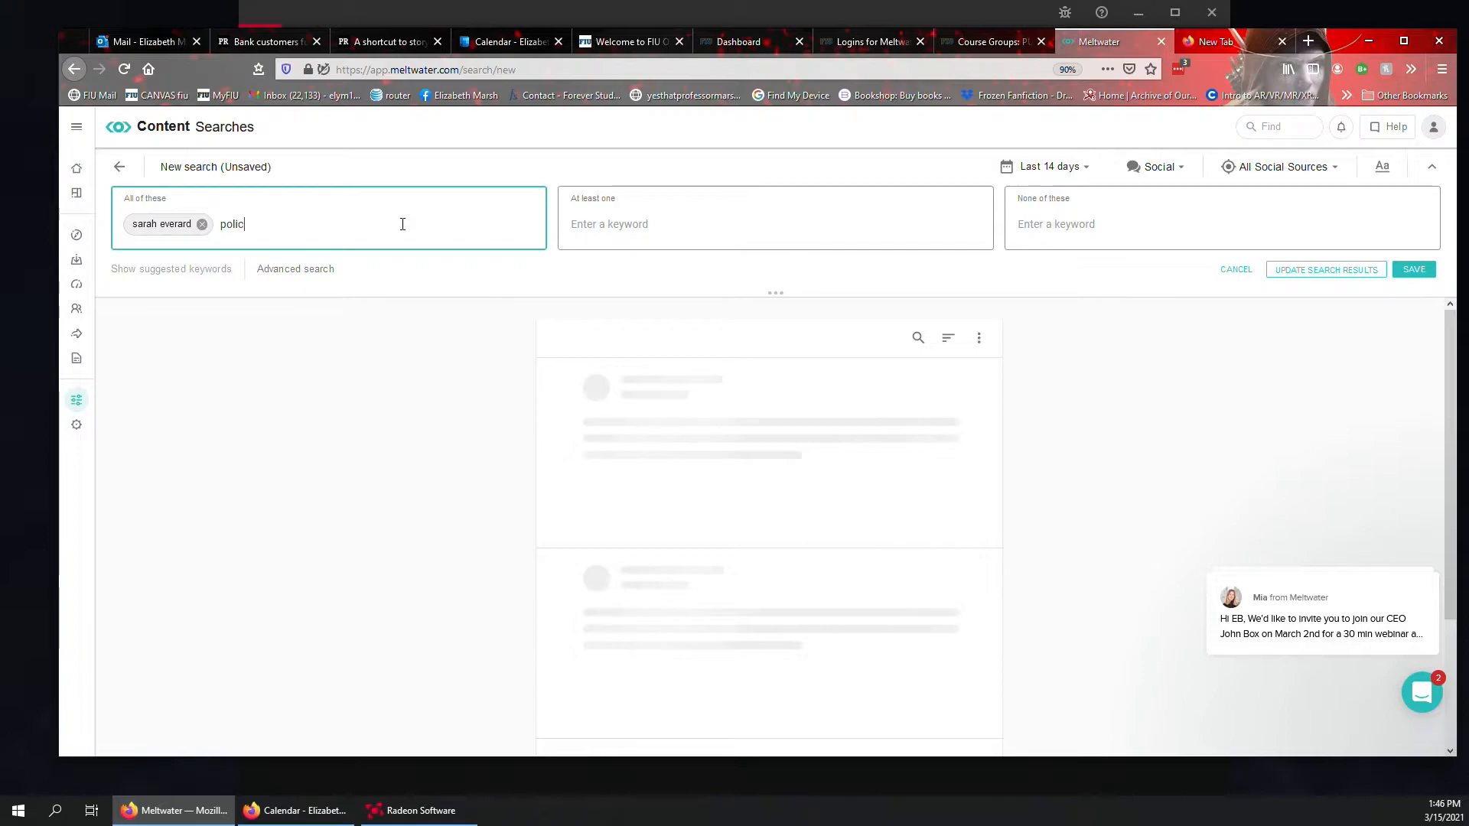
text(e)
key(Return)
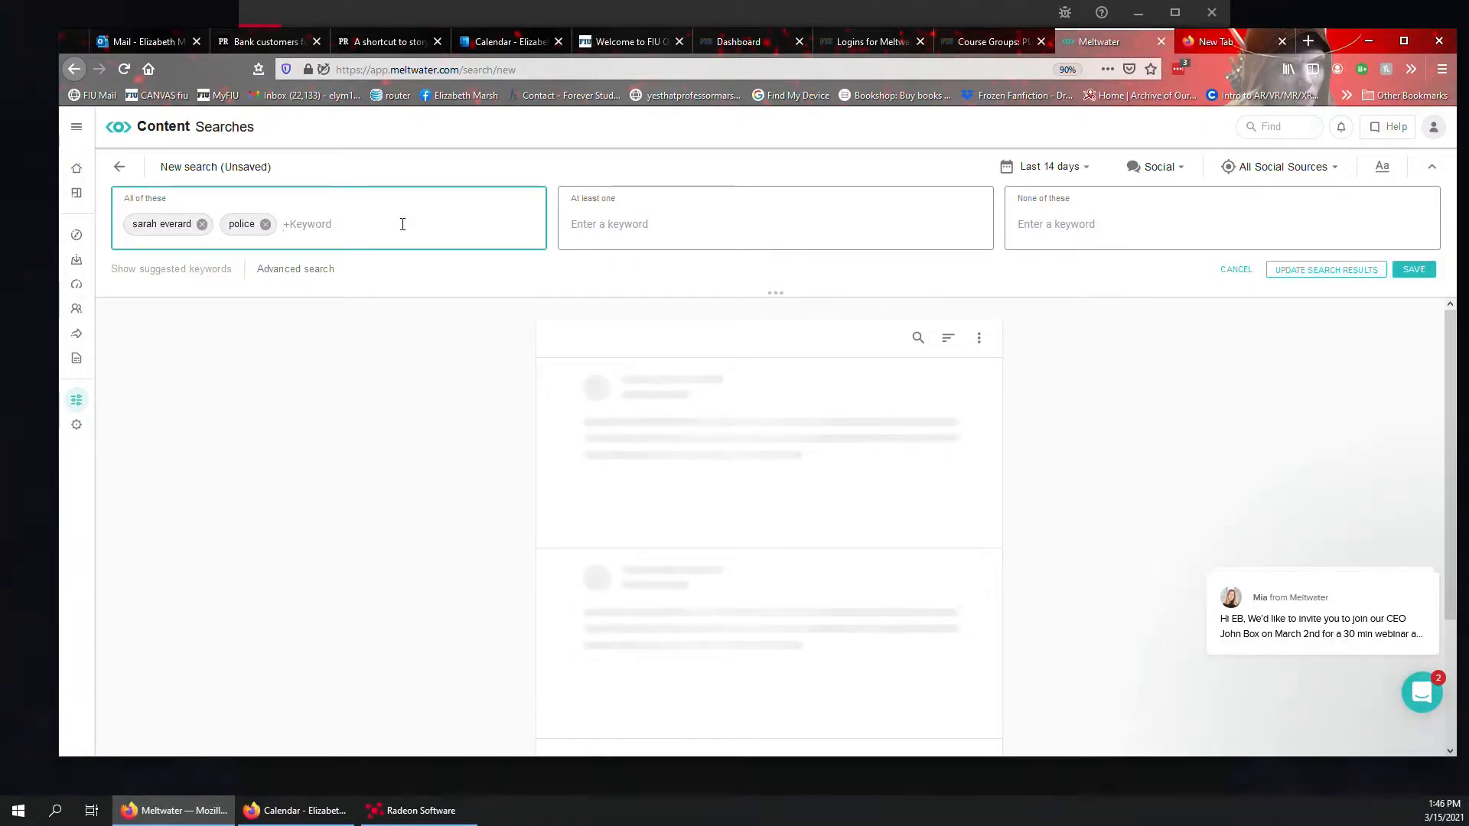
text(vigil)
key(Return)
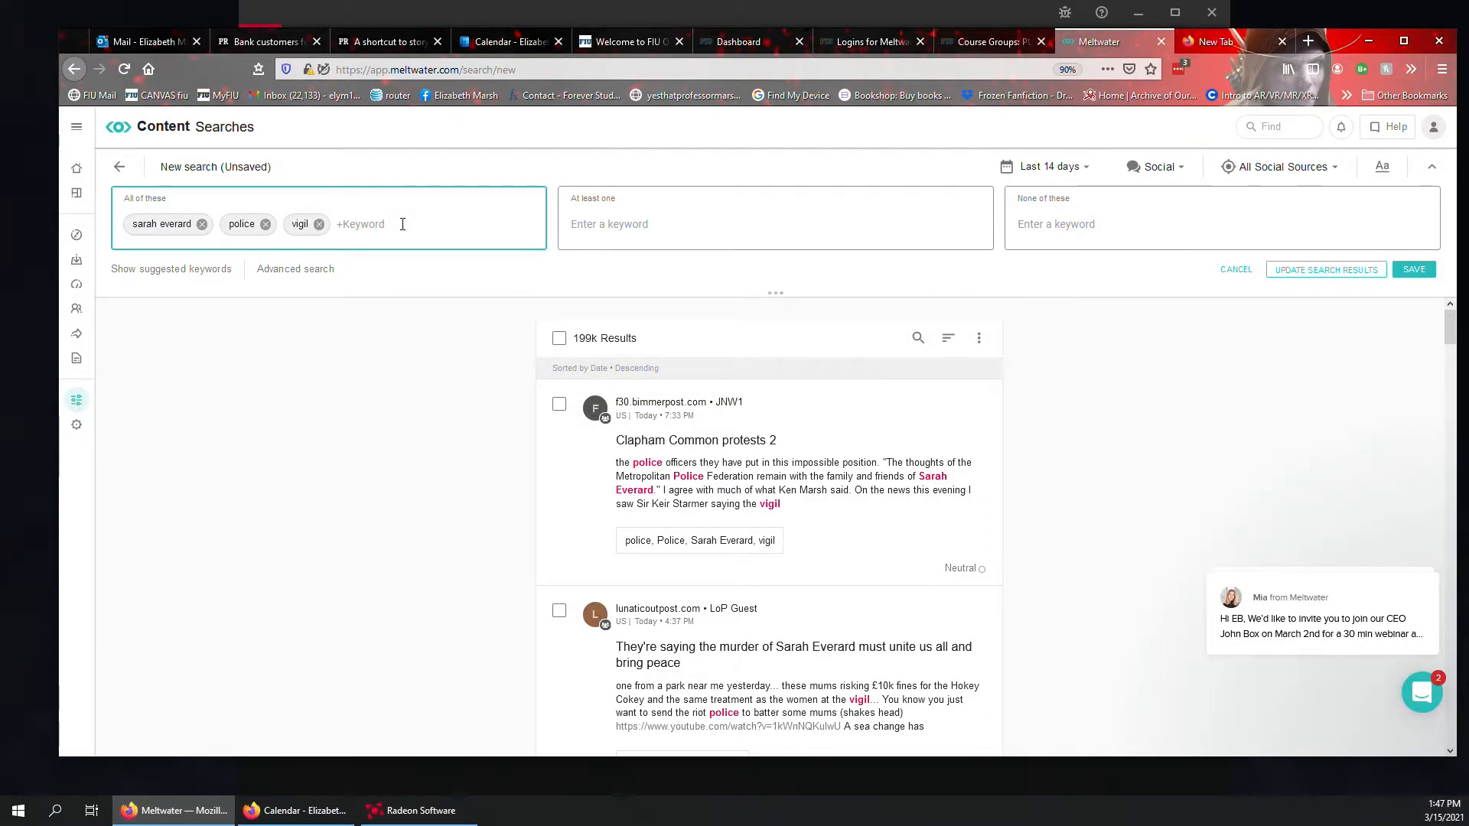
- Try "parliment" as an At least one keyword and remove it again
click(585, 231)
text(pacc)
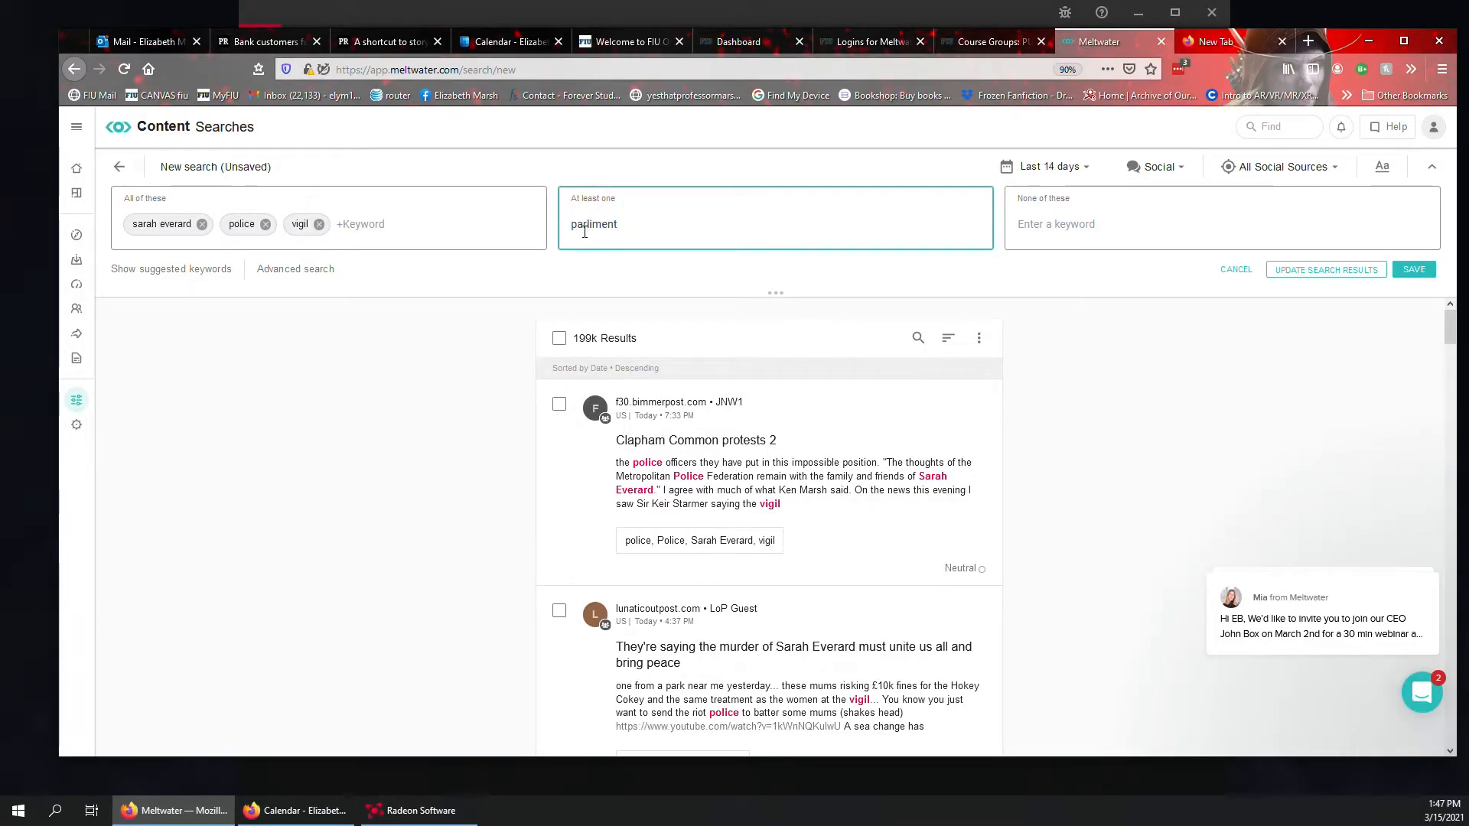
text(liment)
key(Return)
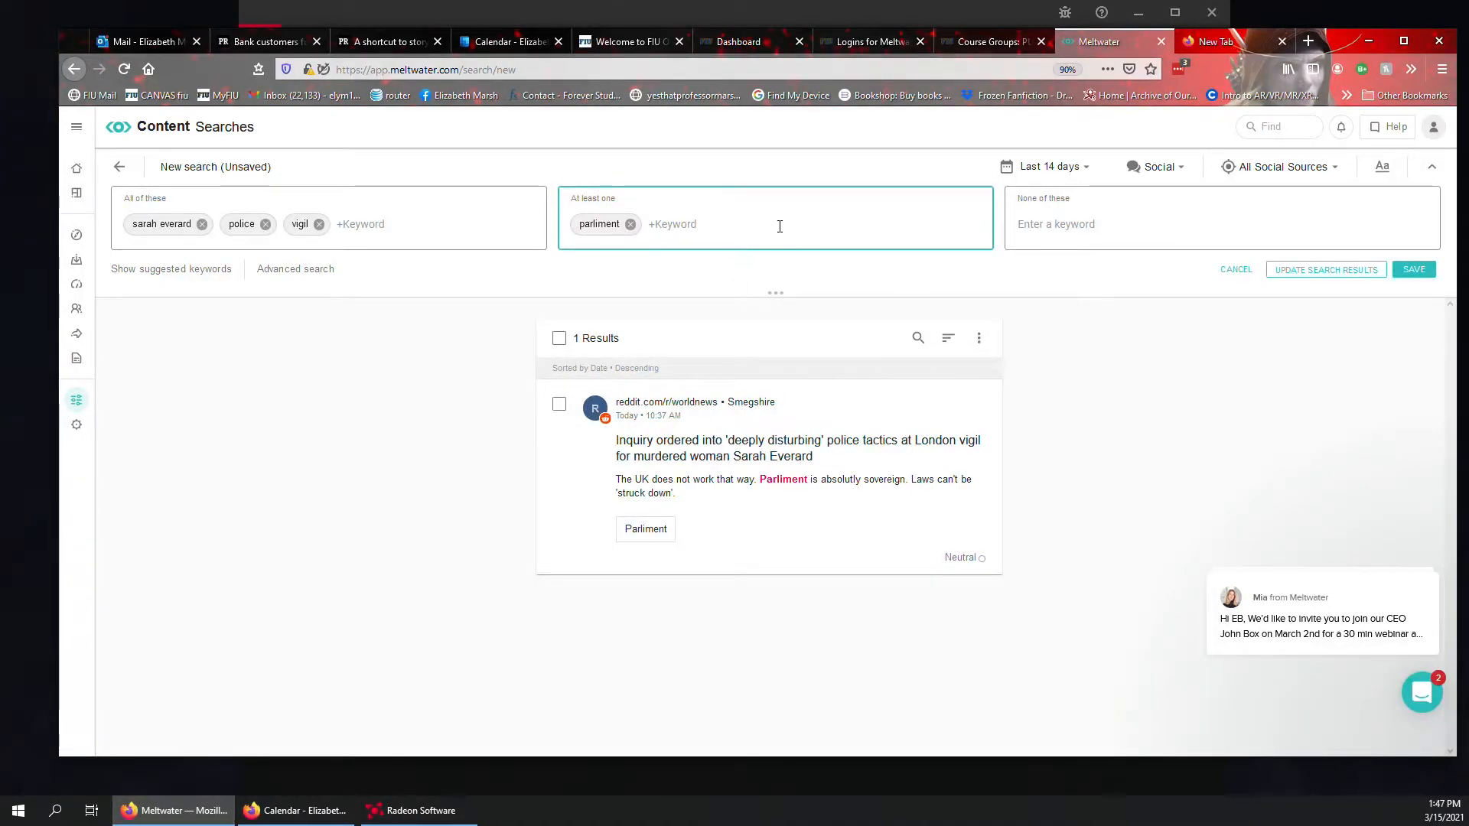
click(631, 225)
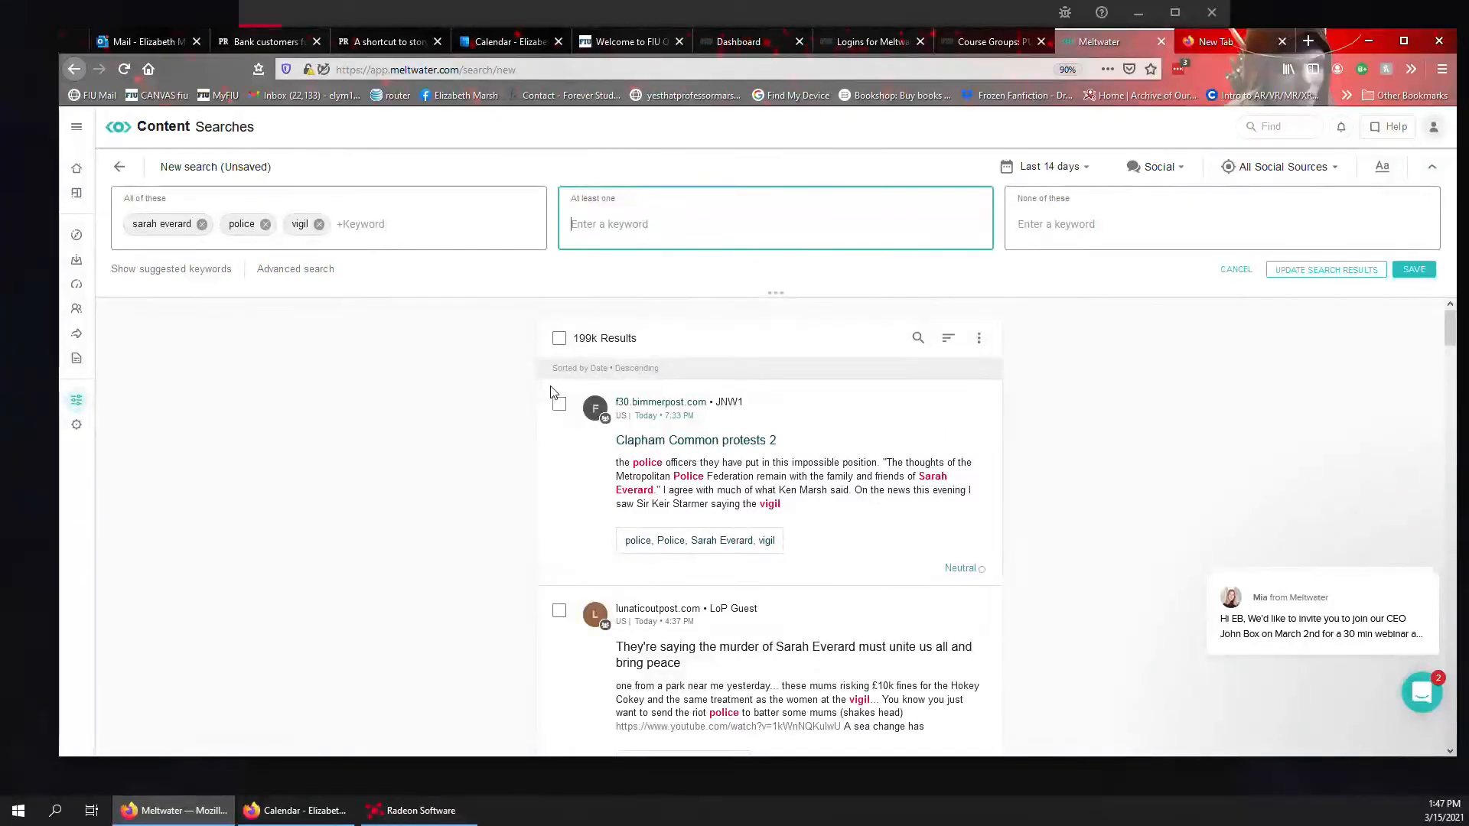
- Add "legislation" as an At least one keyword of the search
scroll(1033, 502, down, 1)
scroll(1034, 507, up, 1)
text(legislation)
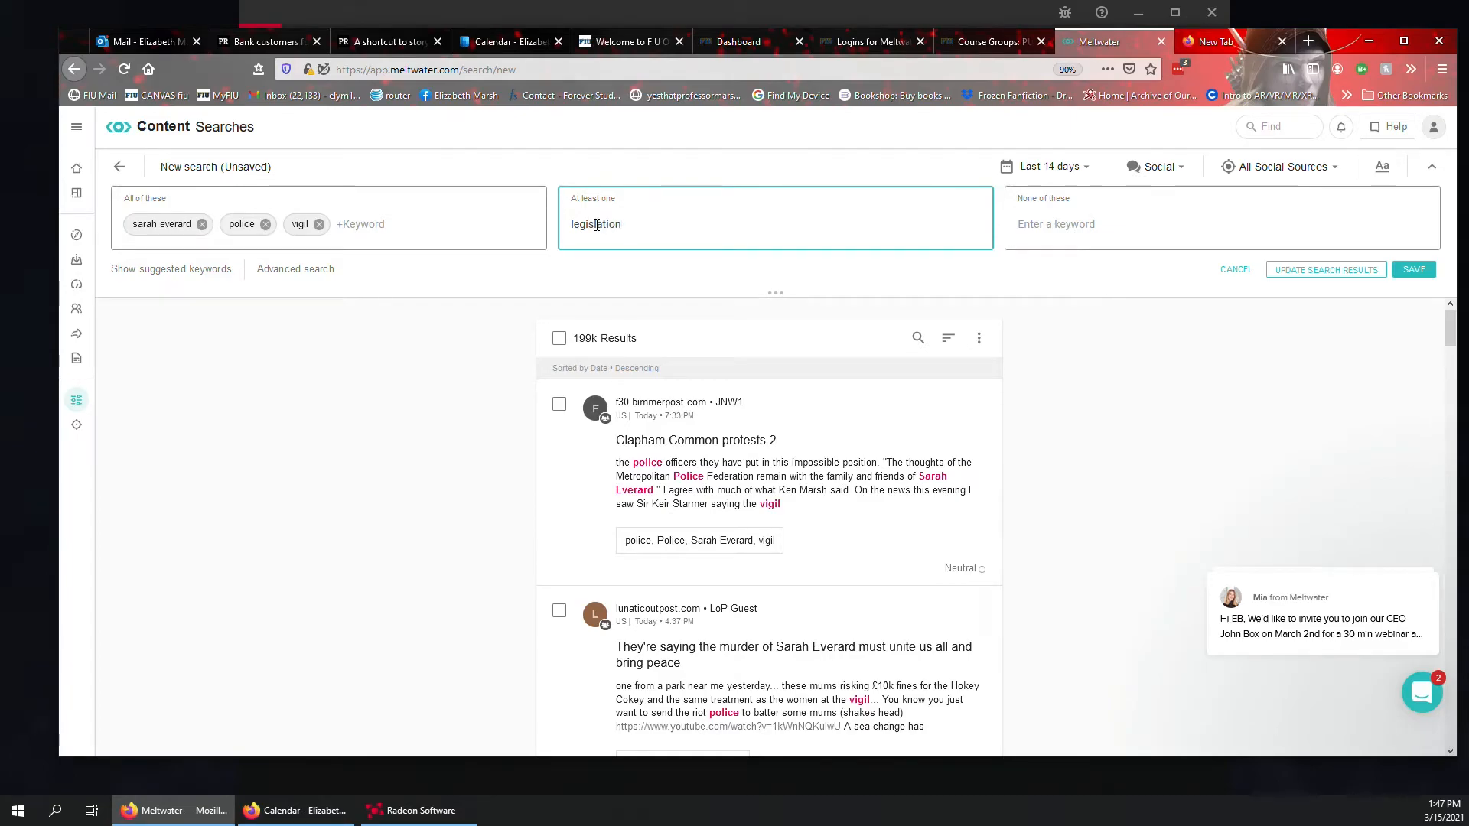
key(Return)
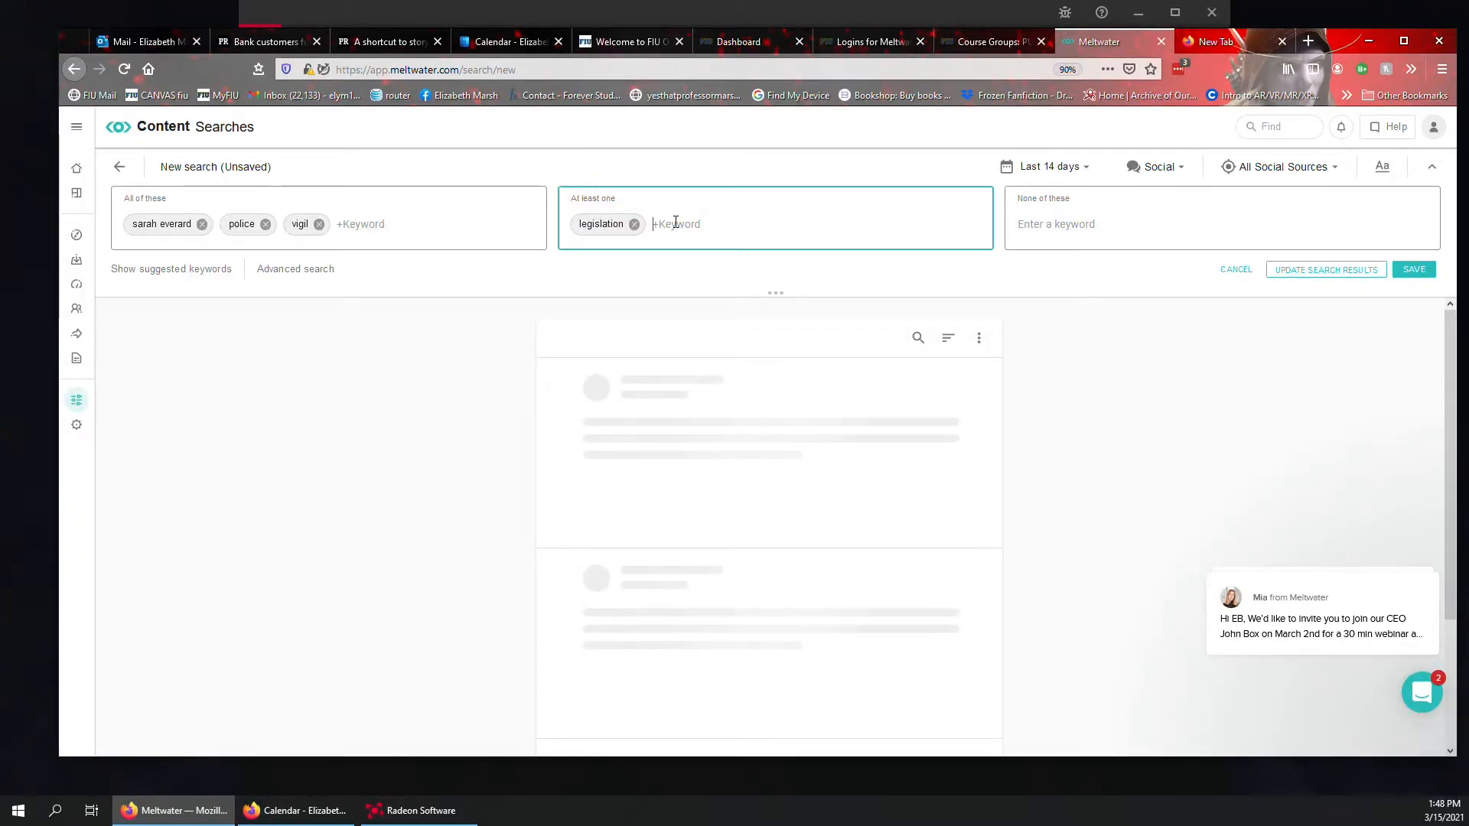
- Add "parliment" as an At least one keyword of the search and look through the updated results
text(arliment)
key(Return)
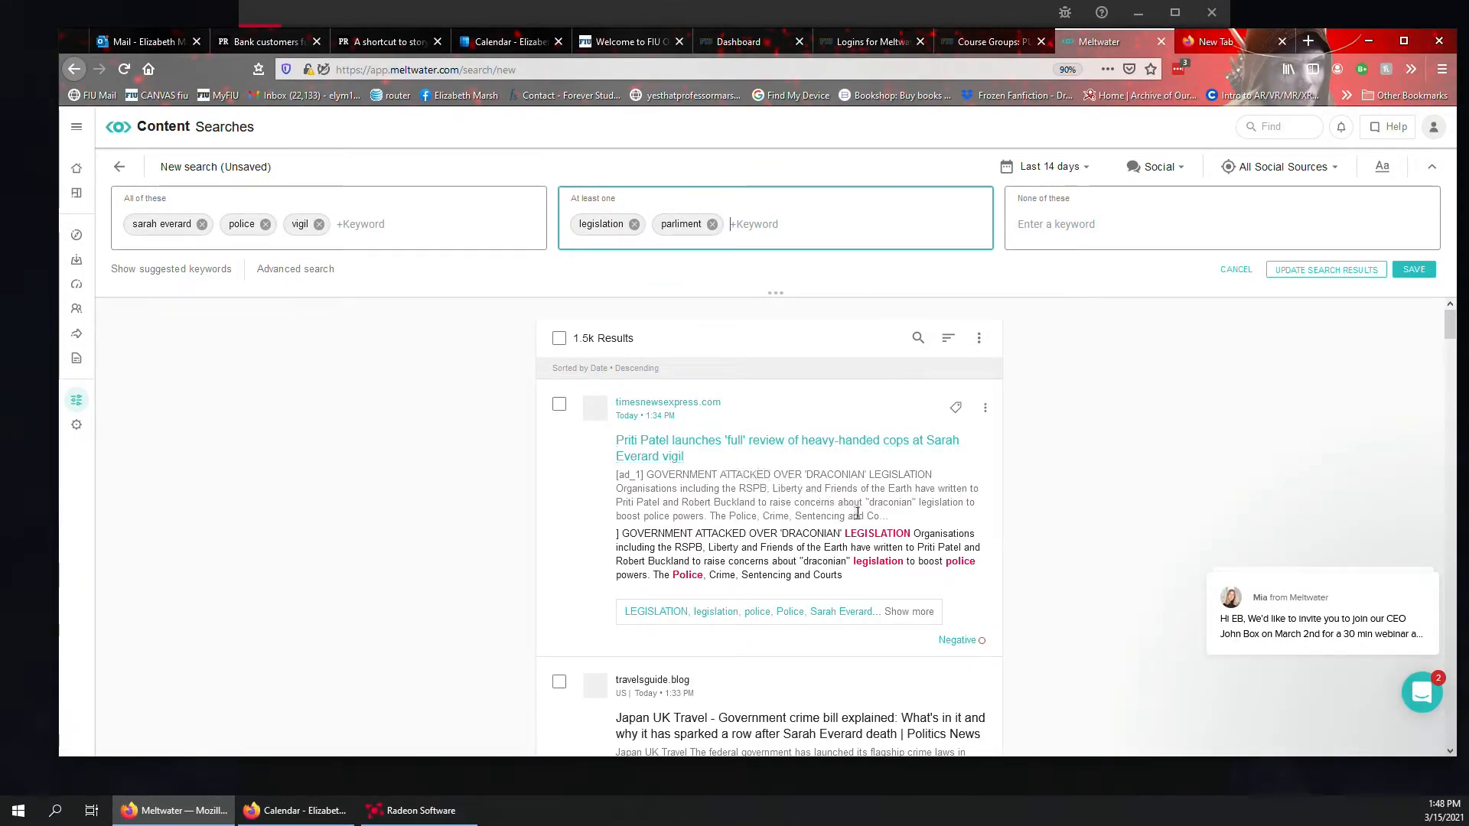
scroll(857, 513, down, 10)
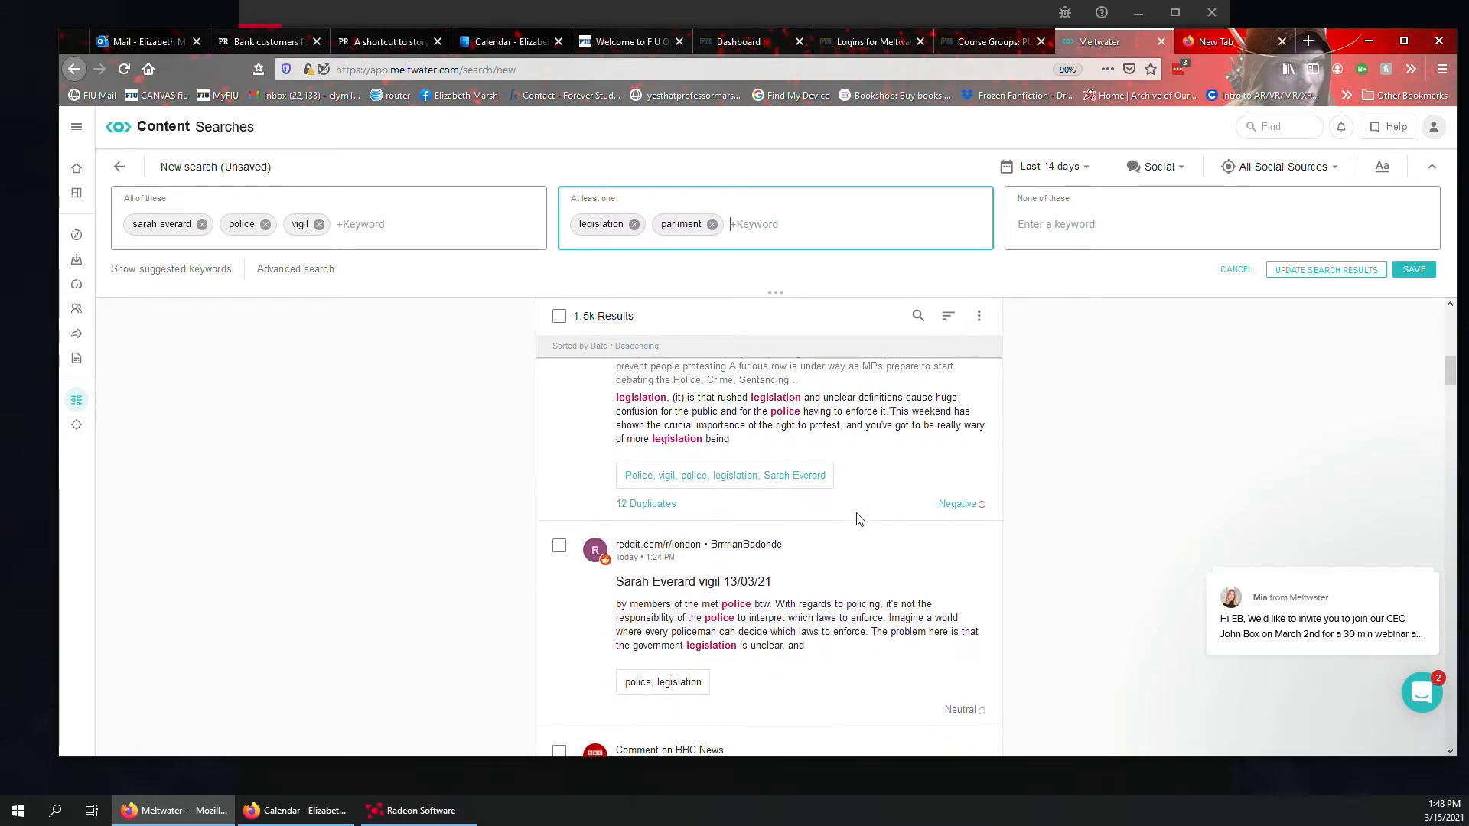
scroll(857, 519, down, 8)
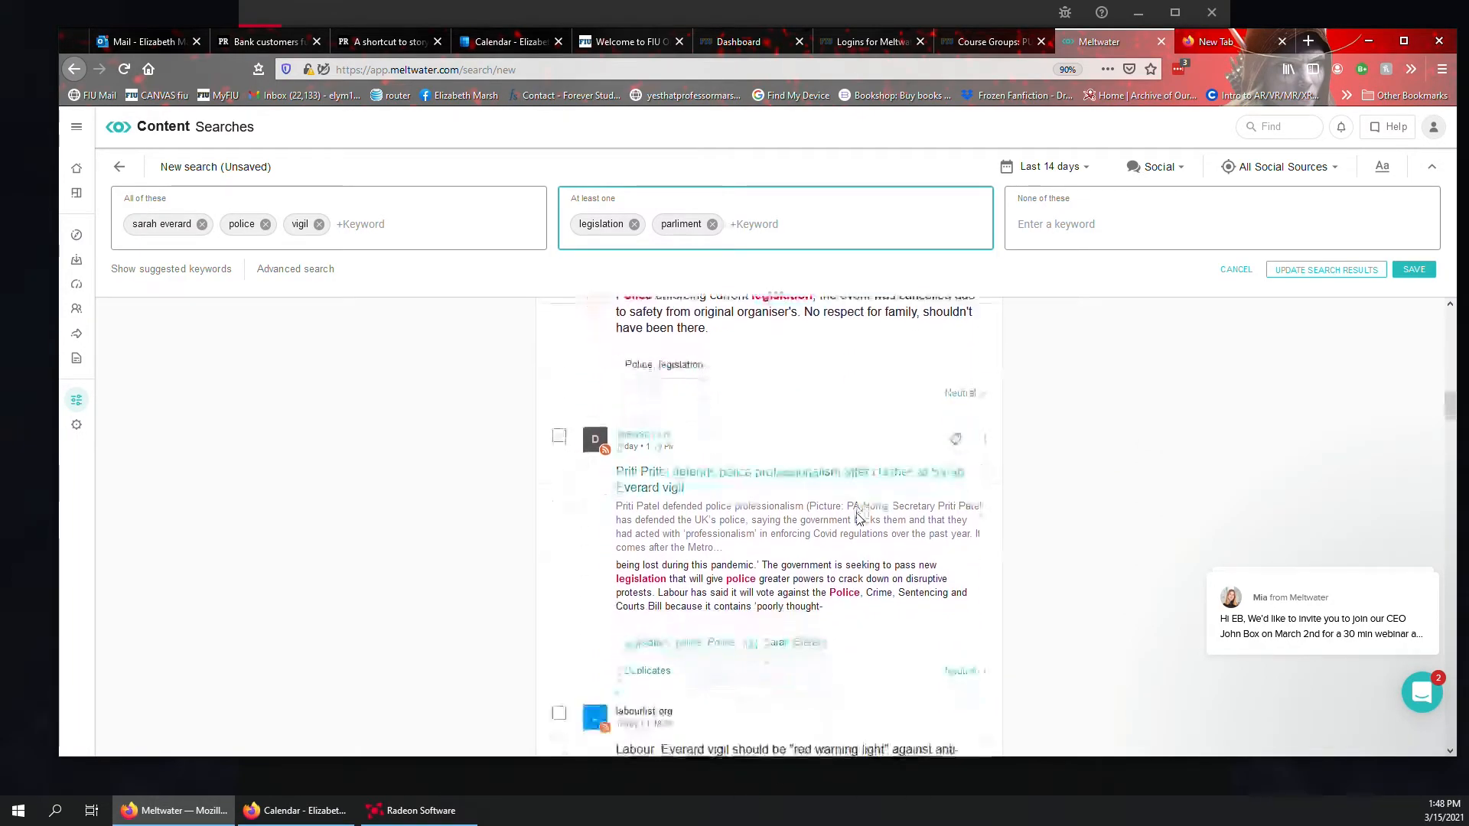
scroll(857, 519, up, 10)
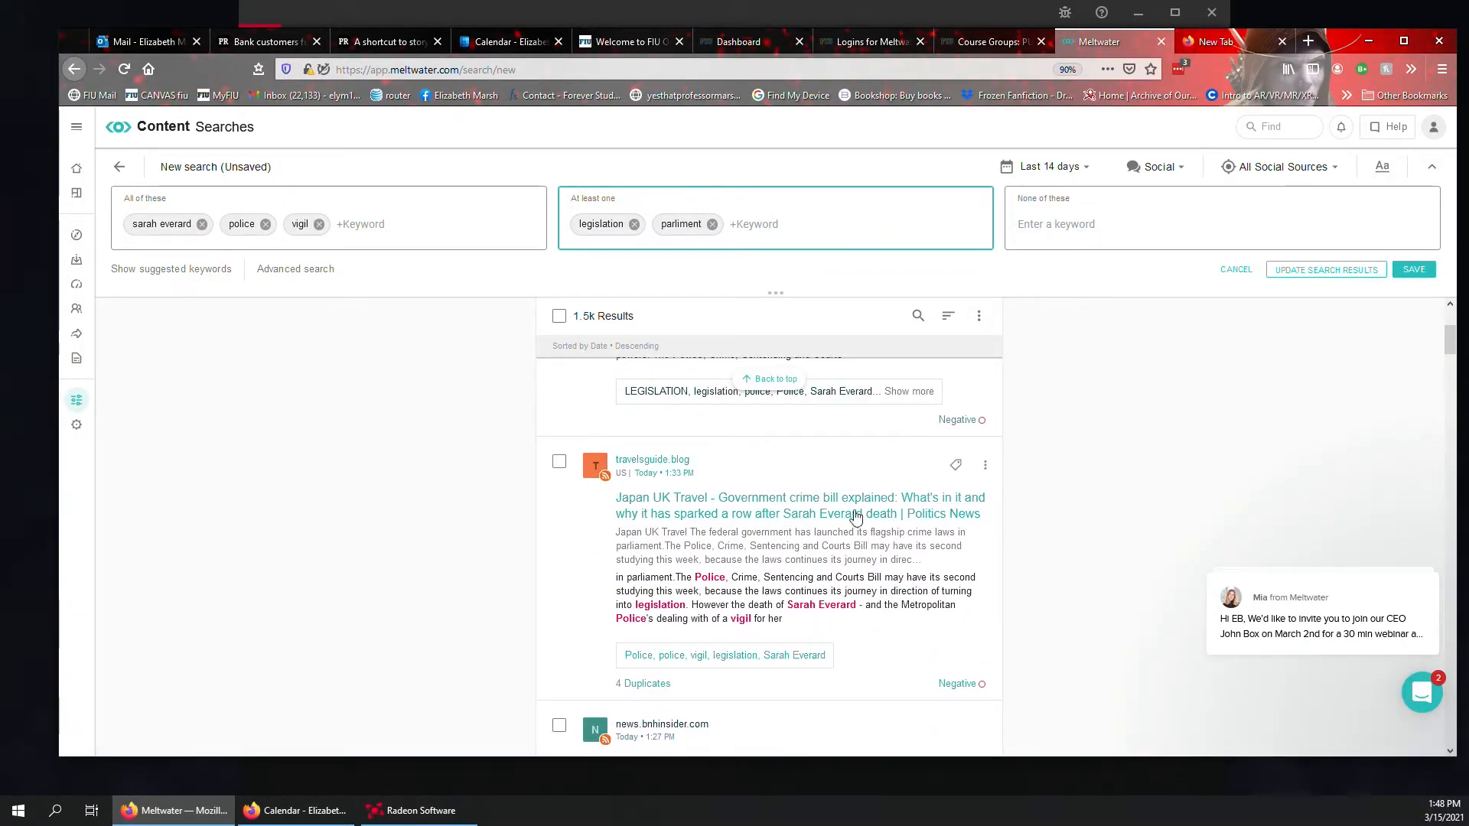
scroll(850, 505, up, 4)
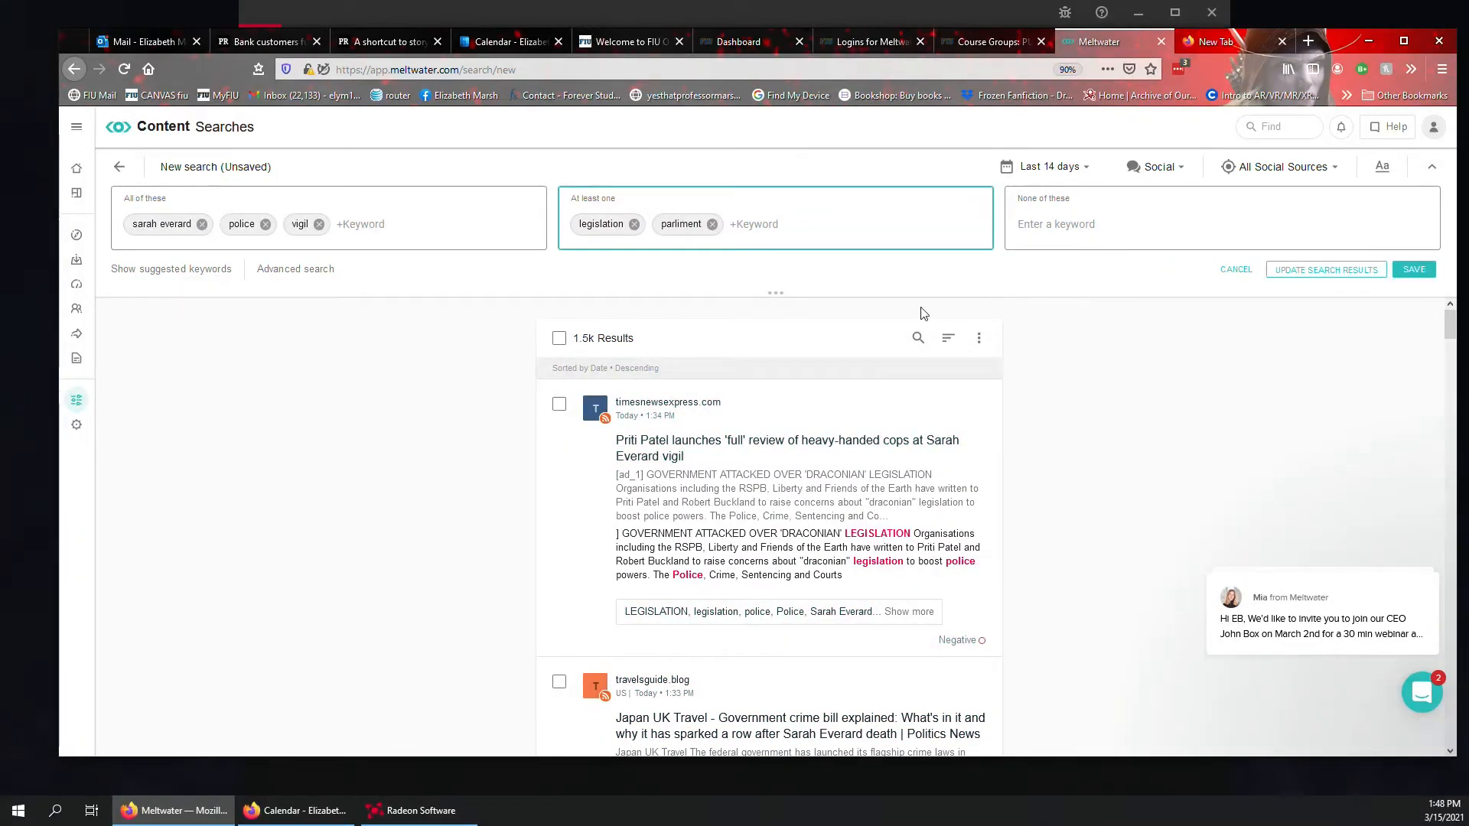
- Set the search's date range to Last 7 days and keep Social as the search type
click(1085, 168)
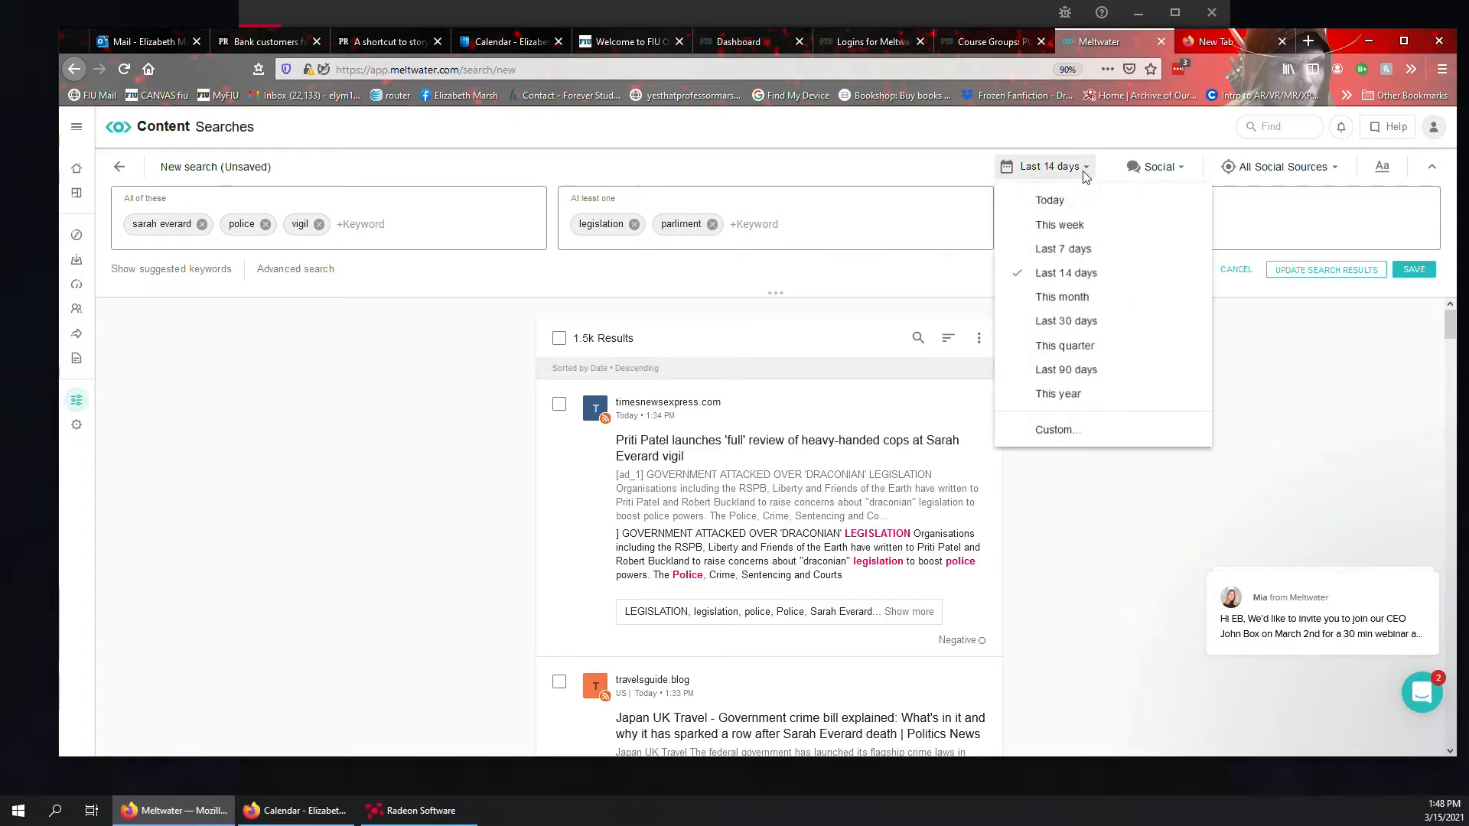
click(1087, 255)
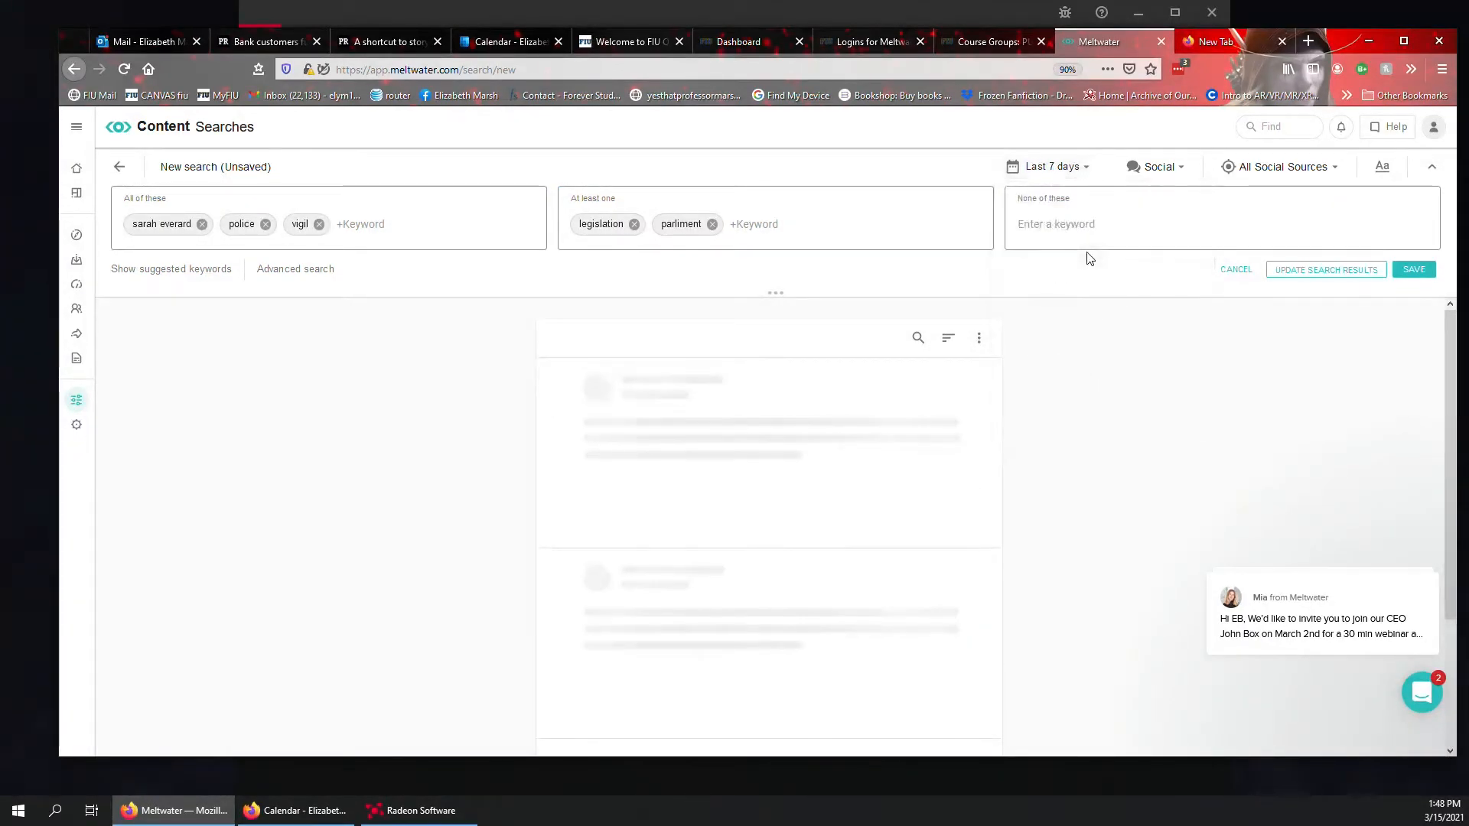
click(1182, 167)
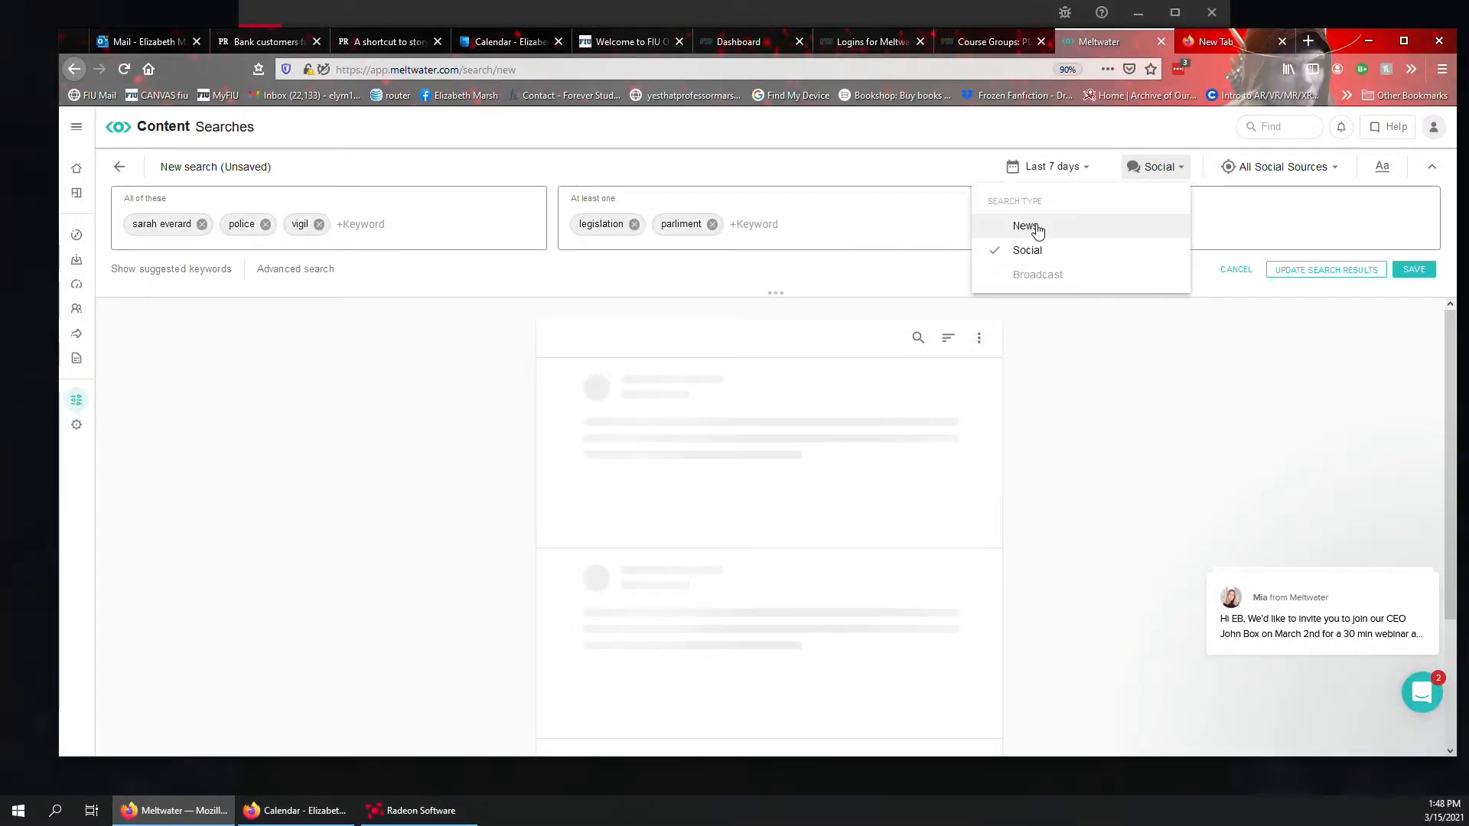
click(1050, 249)
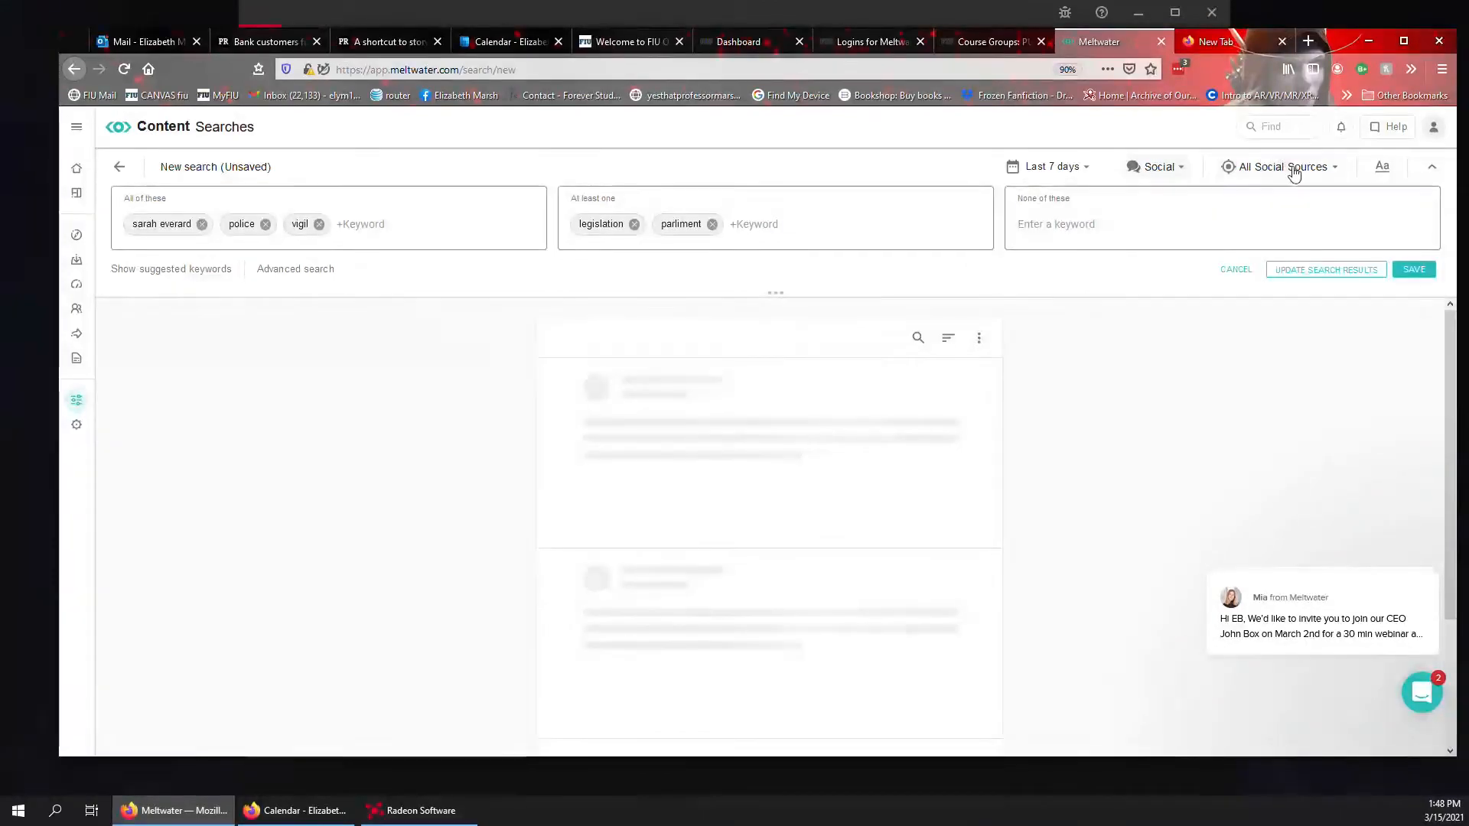
- Browse the available social sources and custom selections, and start creating a new custom source selection
click(1338, 173)
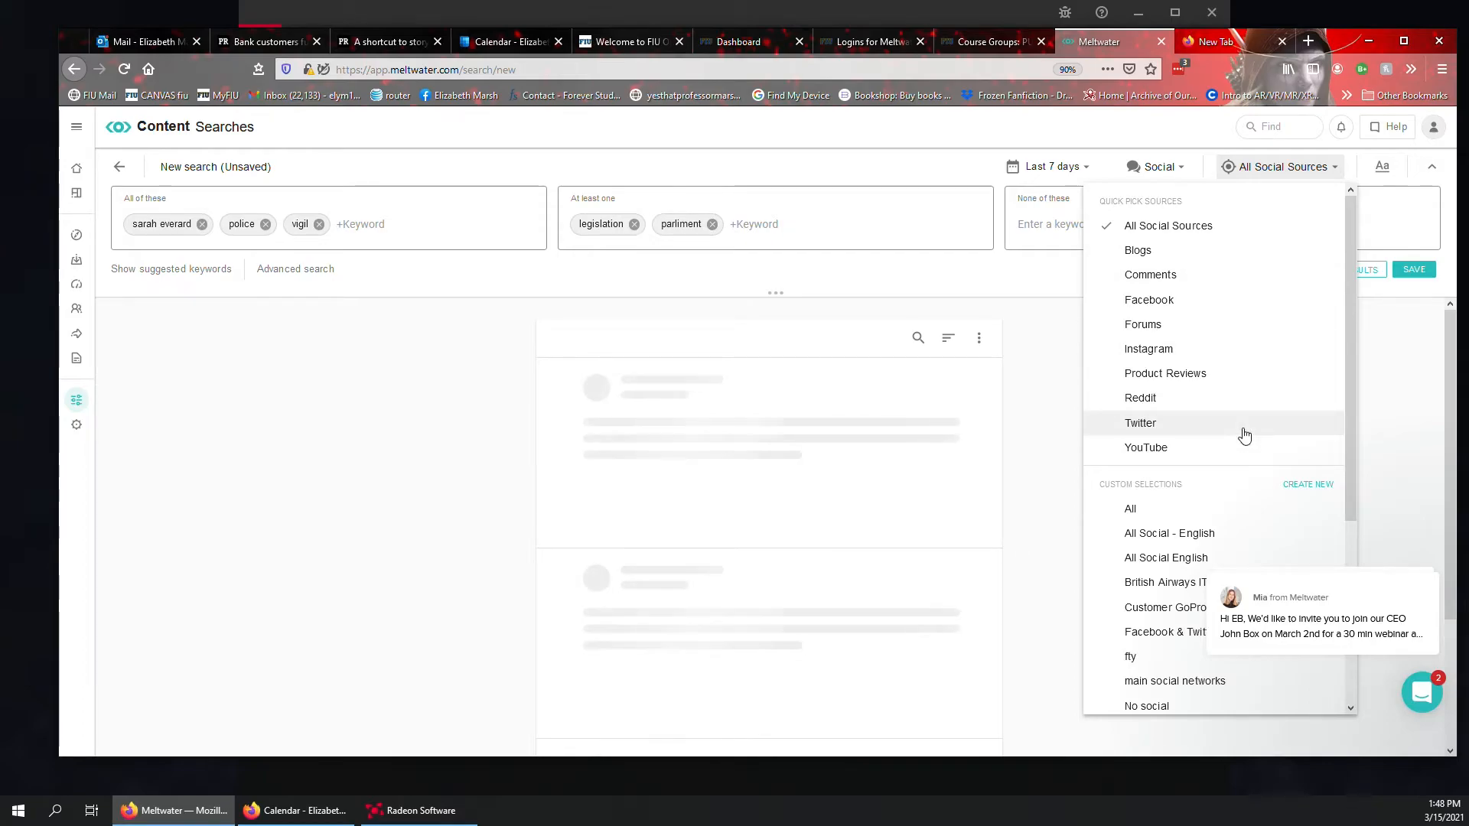
scroll(1267, 509, down, 2)
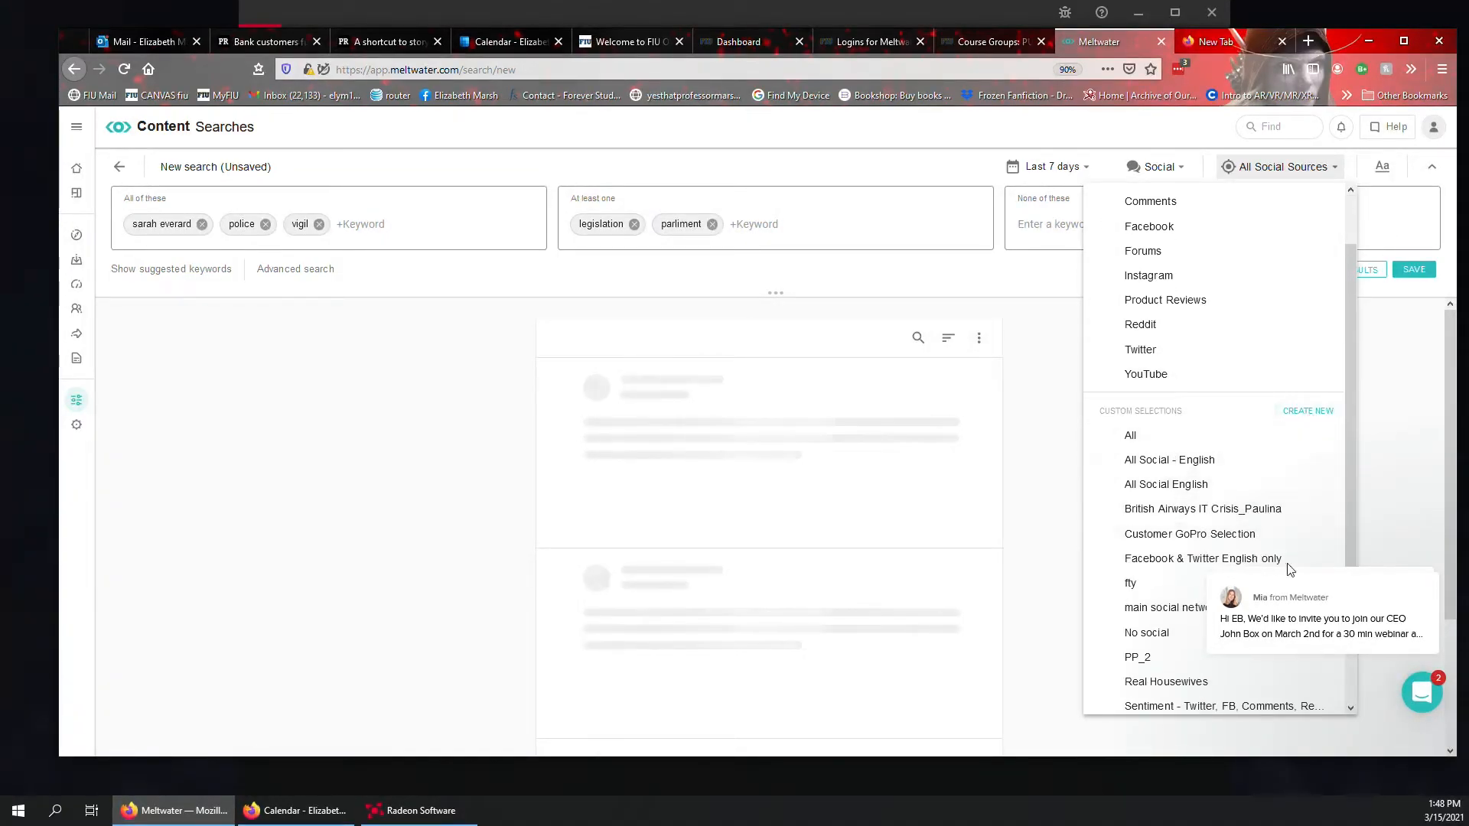
scroll(1155, 455, down, 2)
scroll(1155, 452, down, 3)
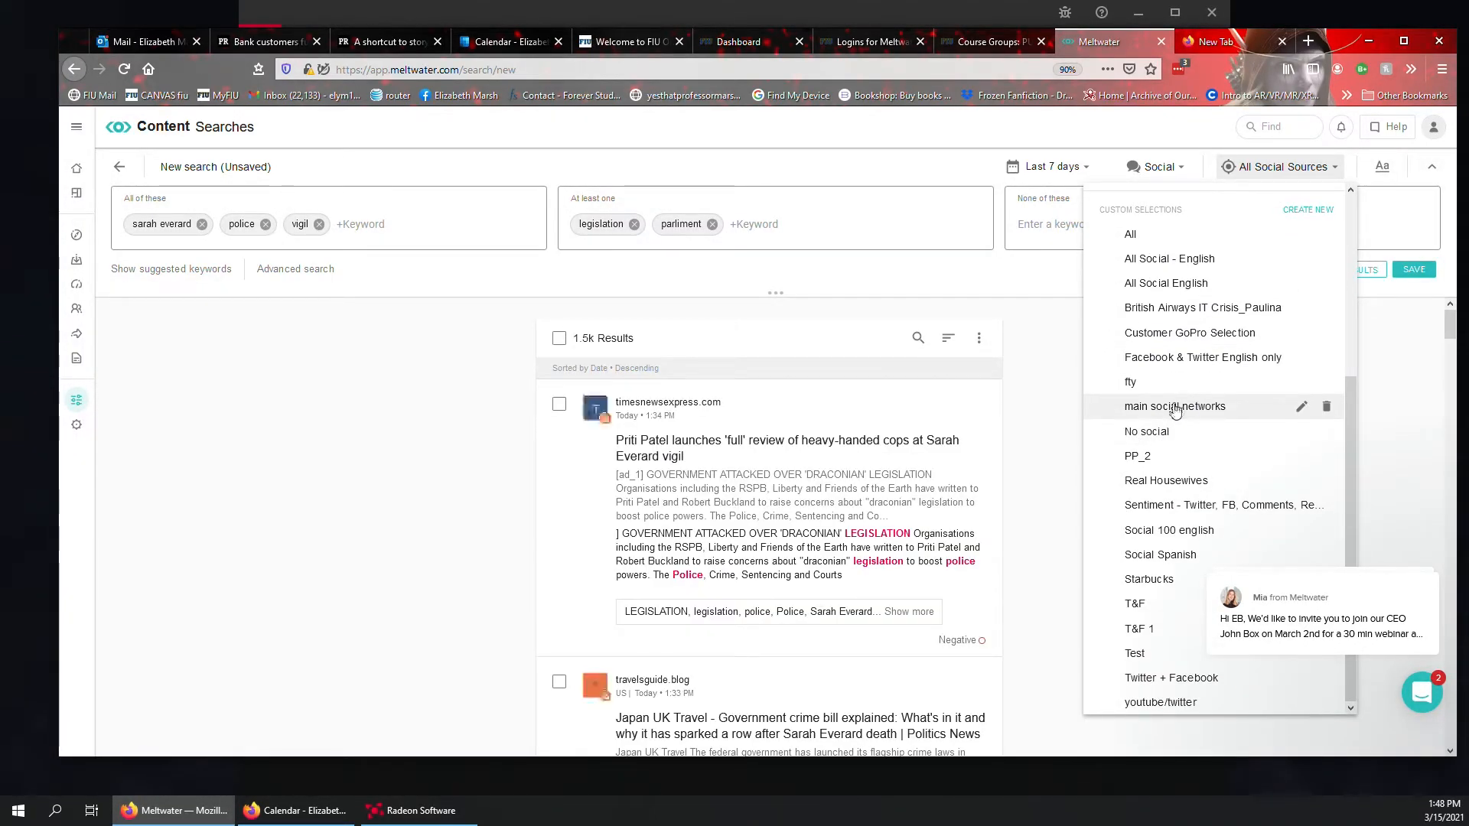
scroll(1220, 407, up, 4)
scroll(1220, 407, down, 4)
scroll(1279, 295, up, 4)
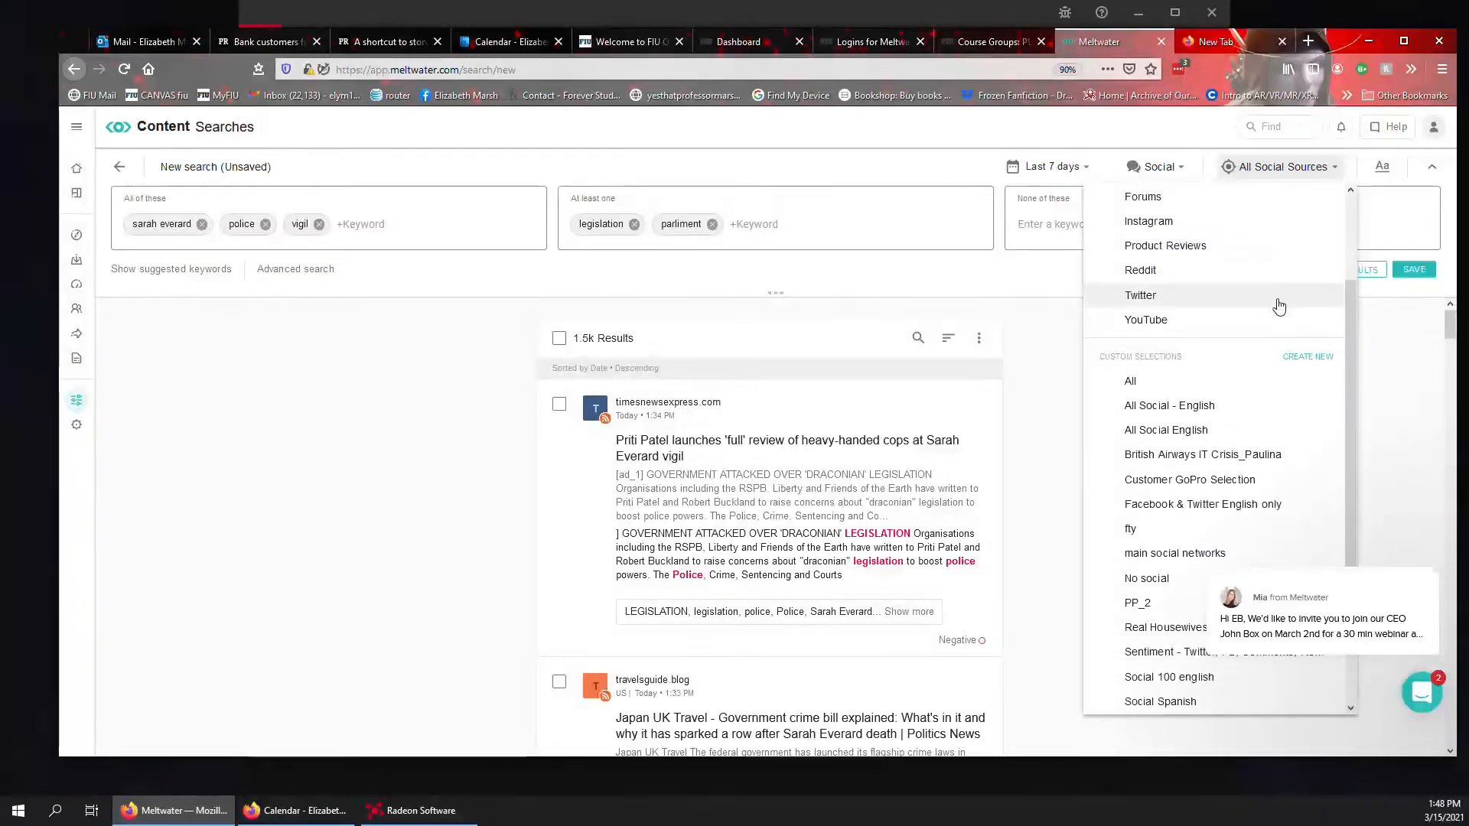
click(1310, 358)
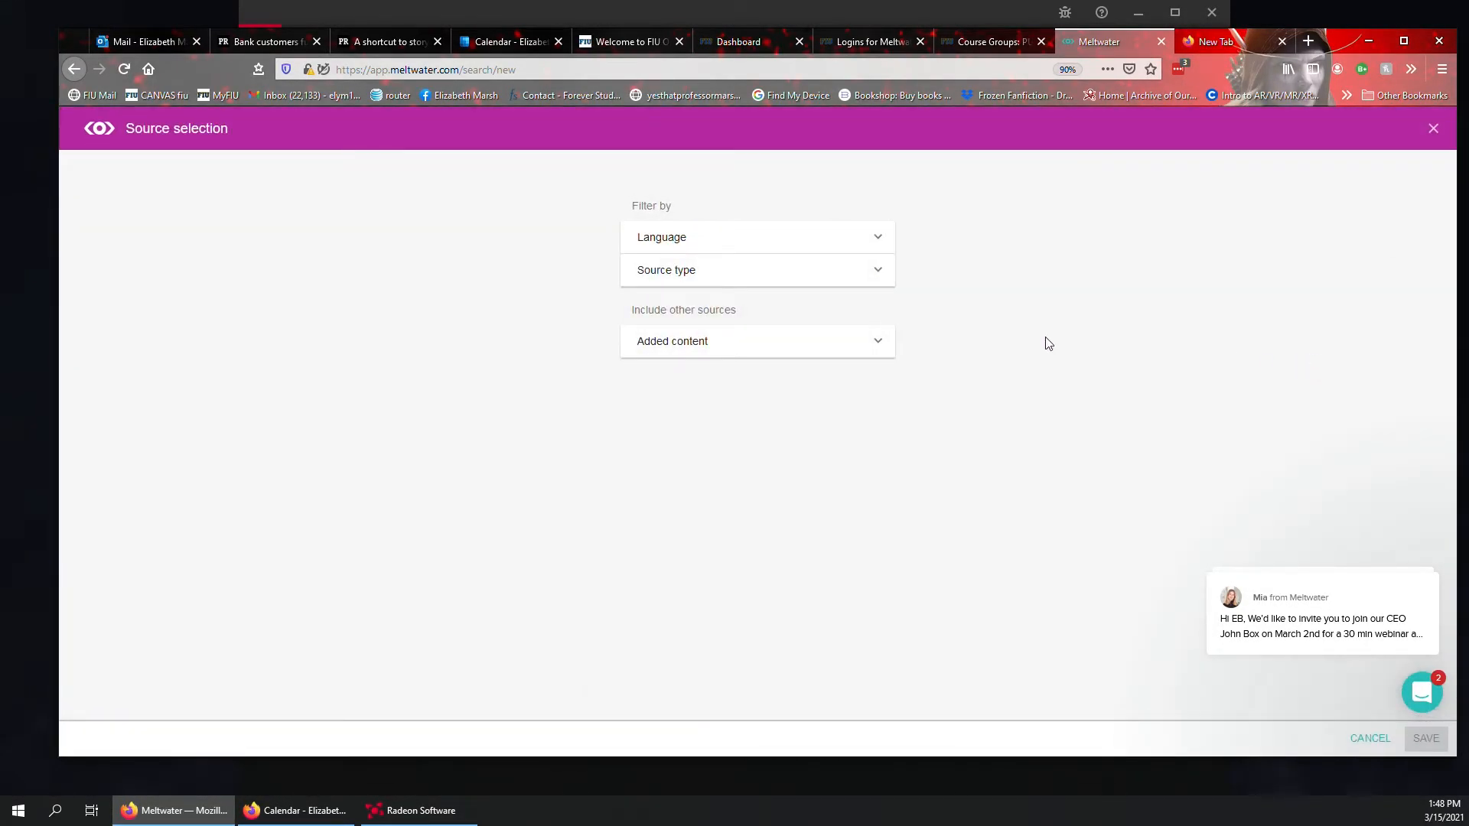
- Filter the new source selection by the English language
click(748, 243)
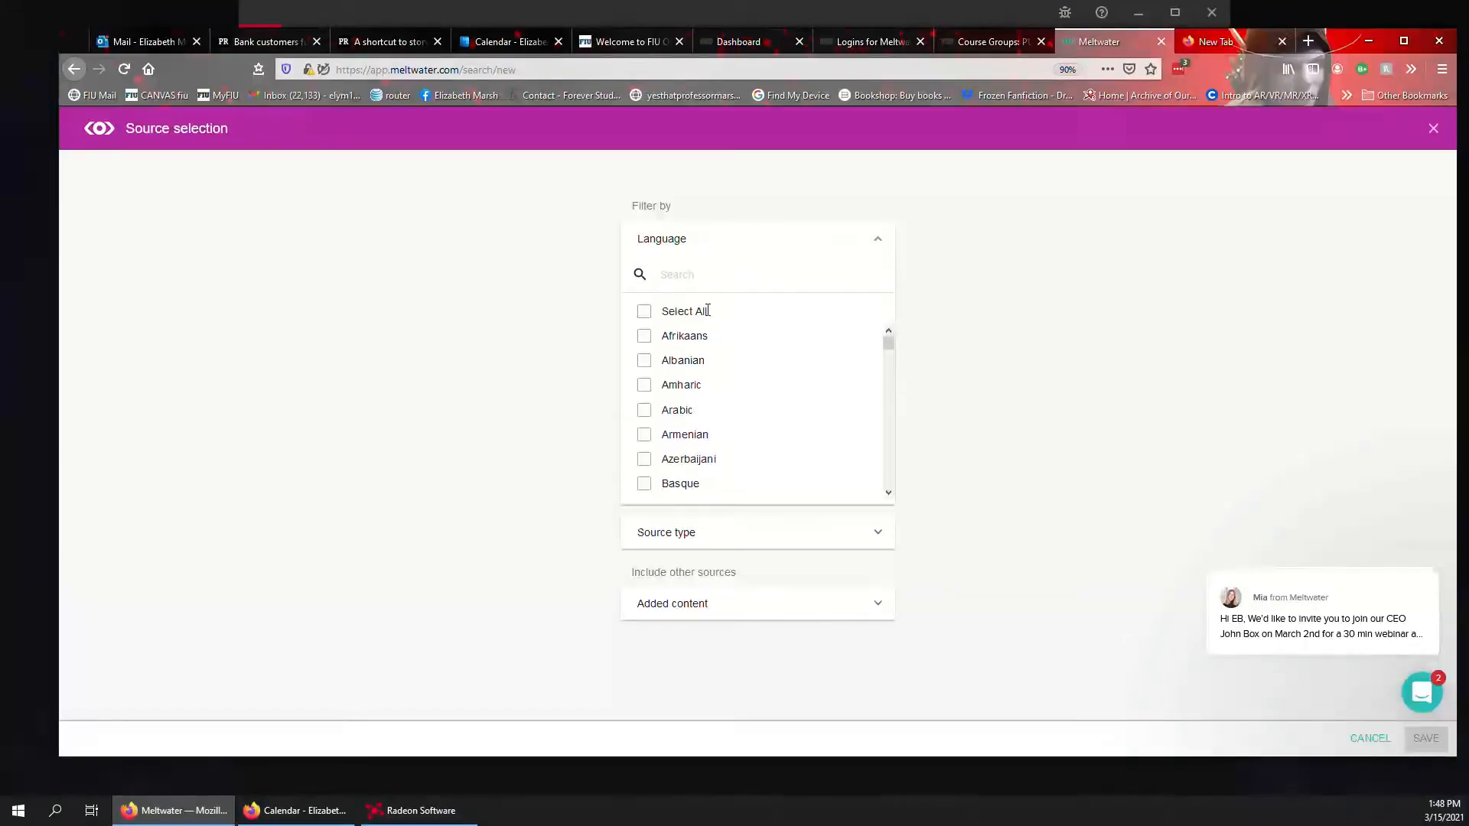
scroll(670, 367, down, 1)
scroll(670, 366, down, 6)
scroll(665, 348, up, 2)
click(643, 388)
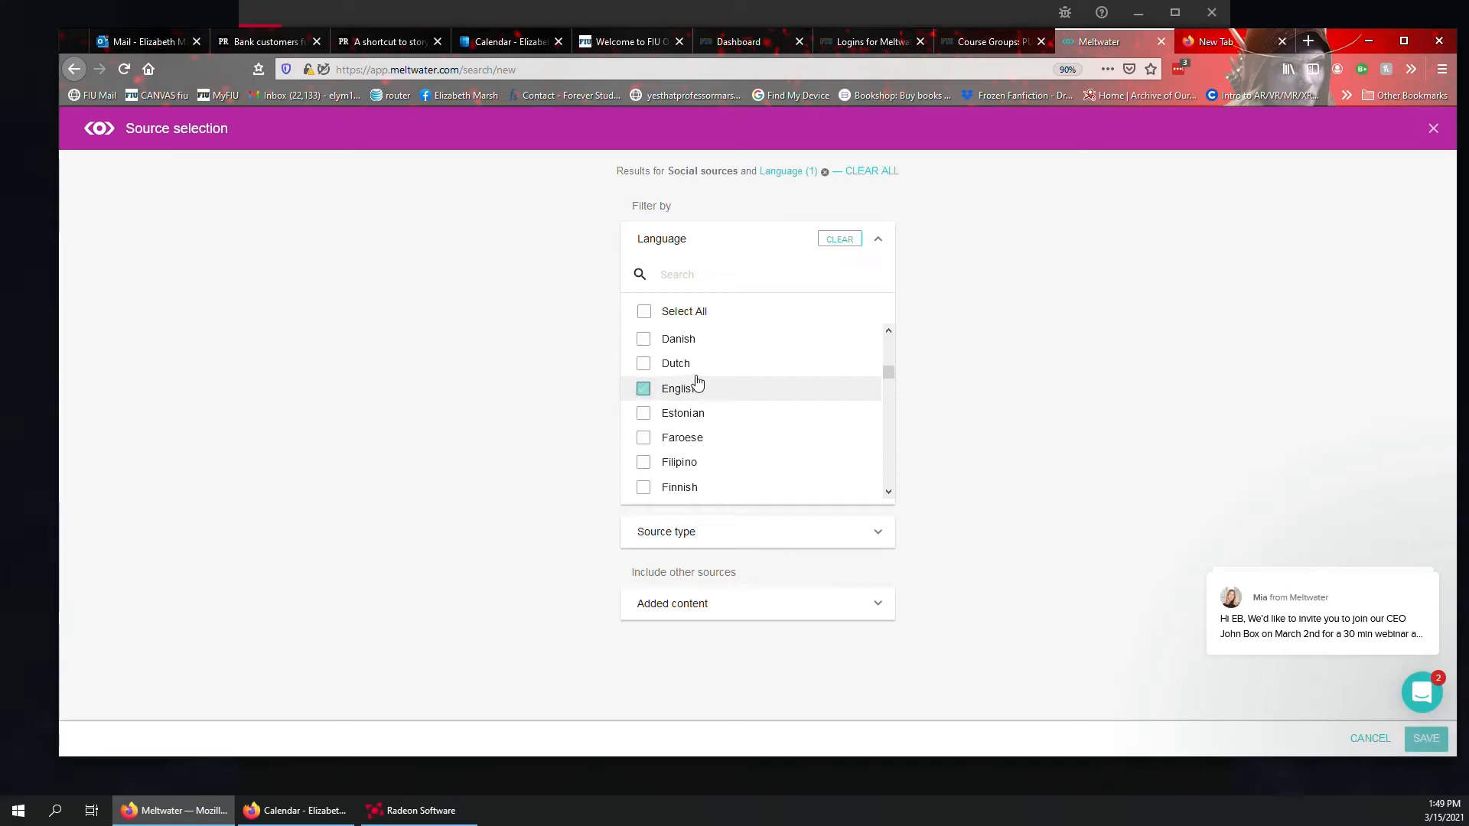
- Include Facebook, Instagram and Twitter as source types in the new source selection
click(809, 540)
scroll(796, 528, down, 2)
scroll(674, 497, down, 1)
click(637, 468)
click(638, 524)
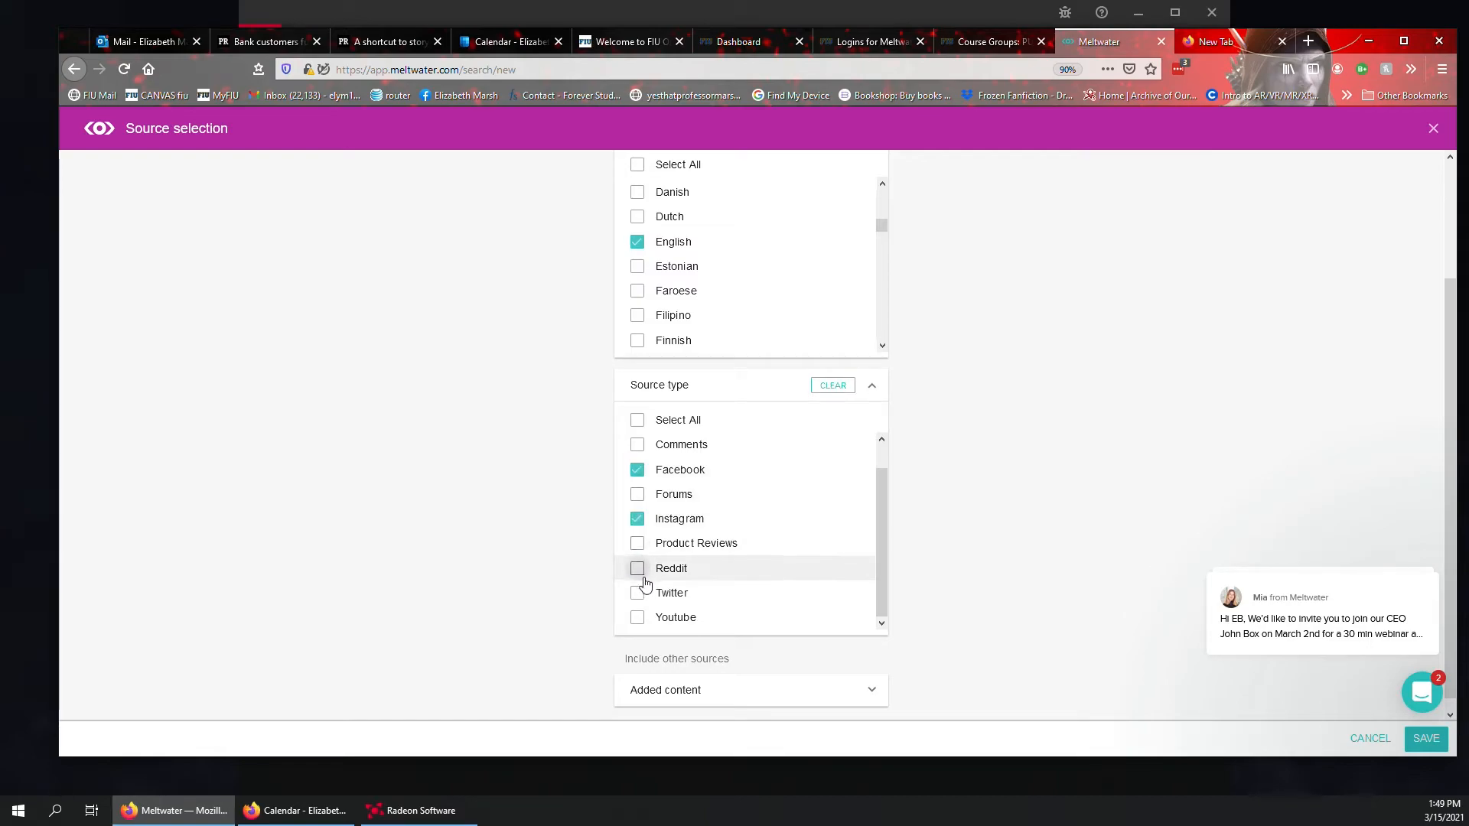
click(637, 593)
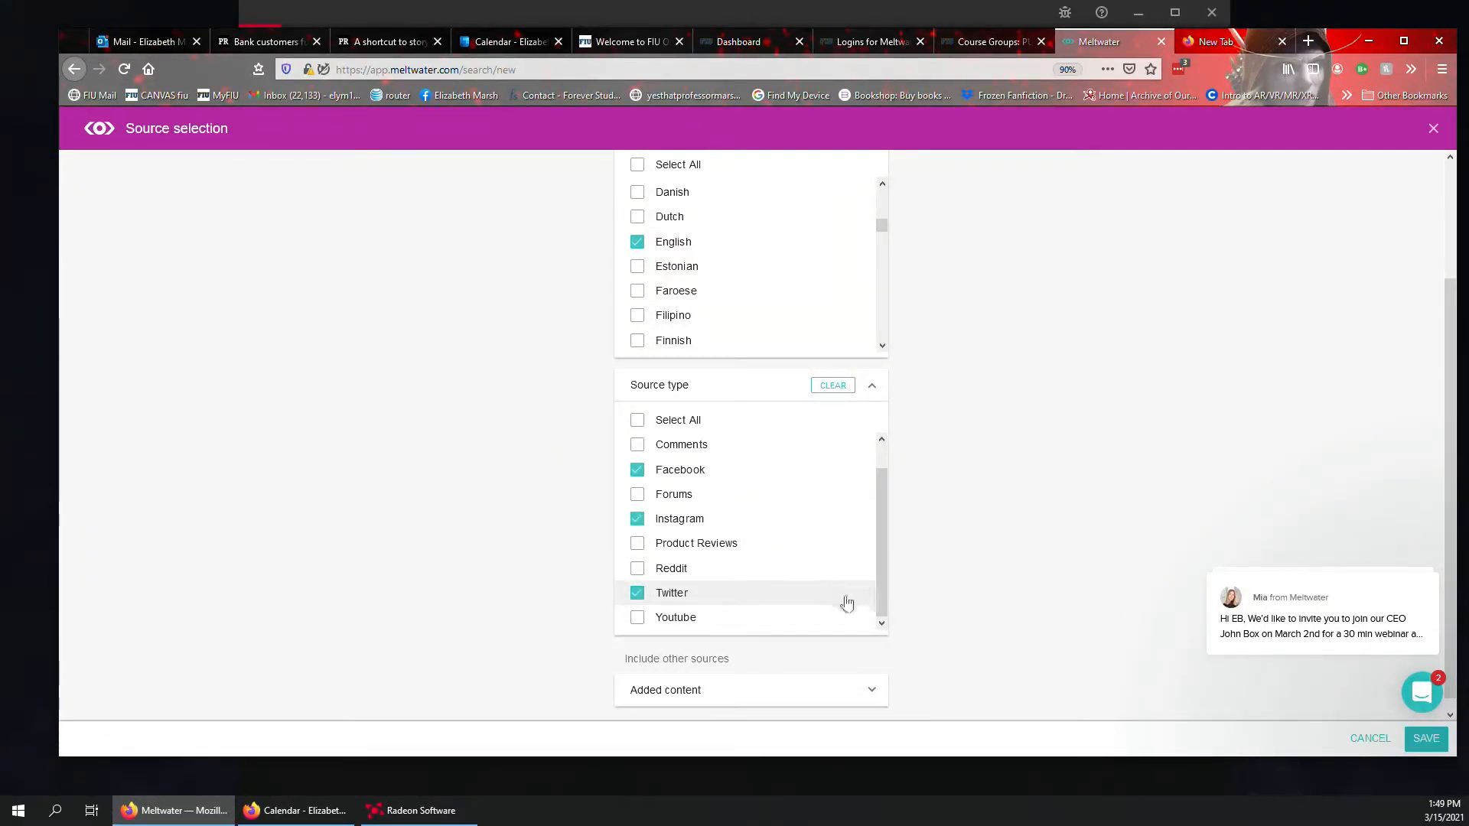
scroll(1026, 538, down, 1)
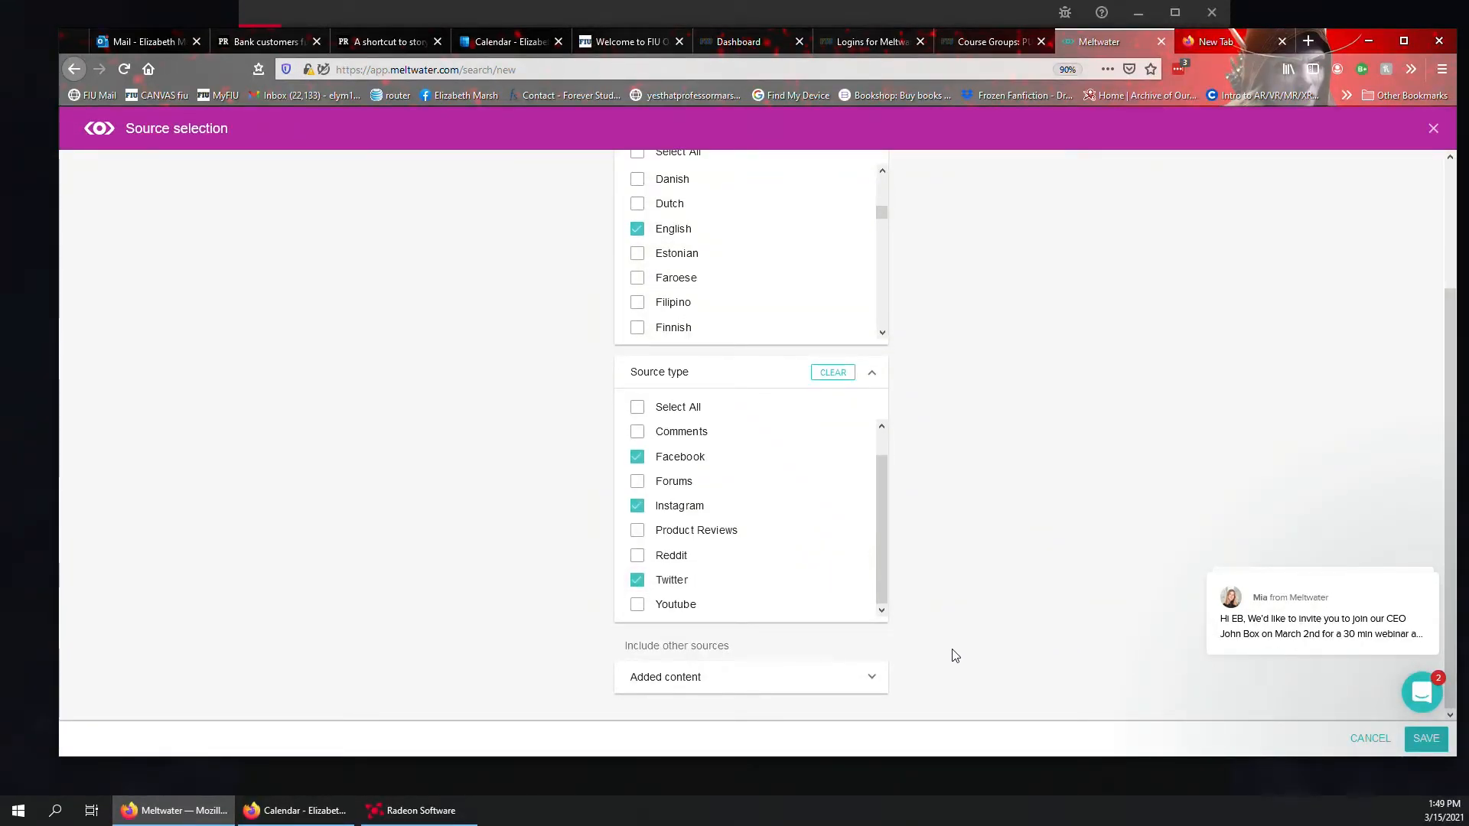
- Save the source selection under the instructor's surname followed by "F,I,Twitter"
click(1427, 739)
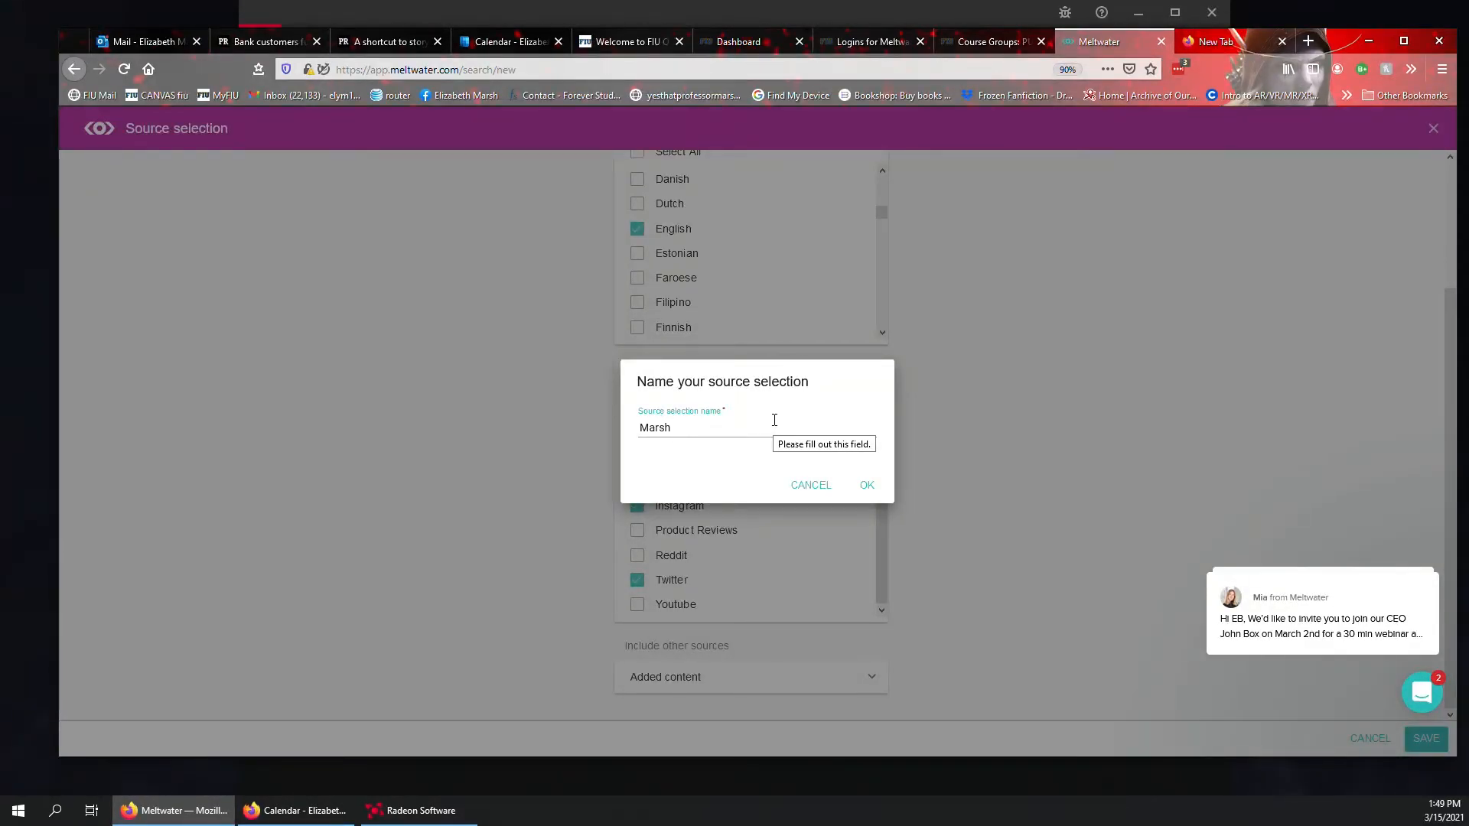
text(F,I,Twitter)
click(867, 487)
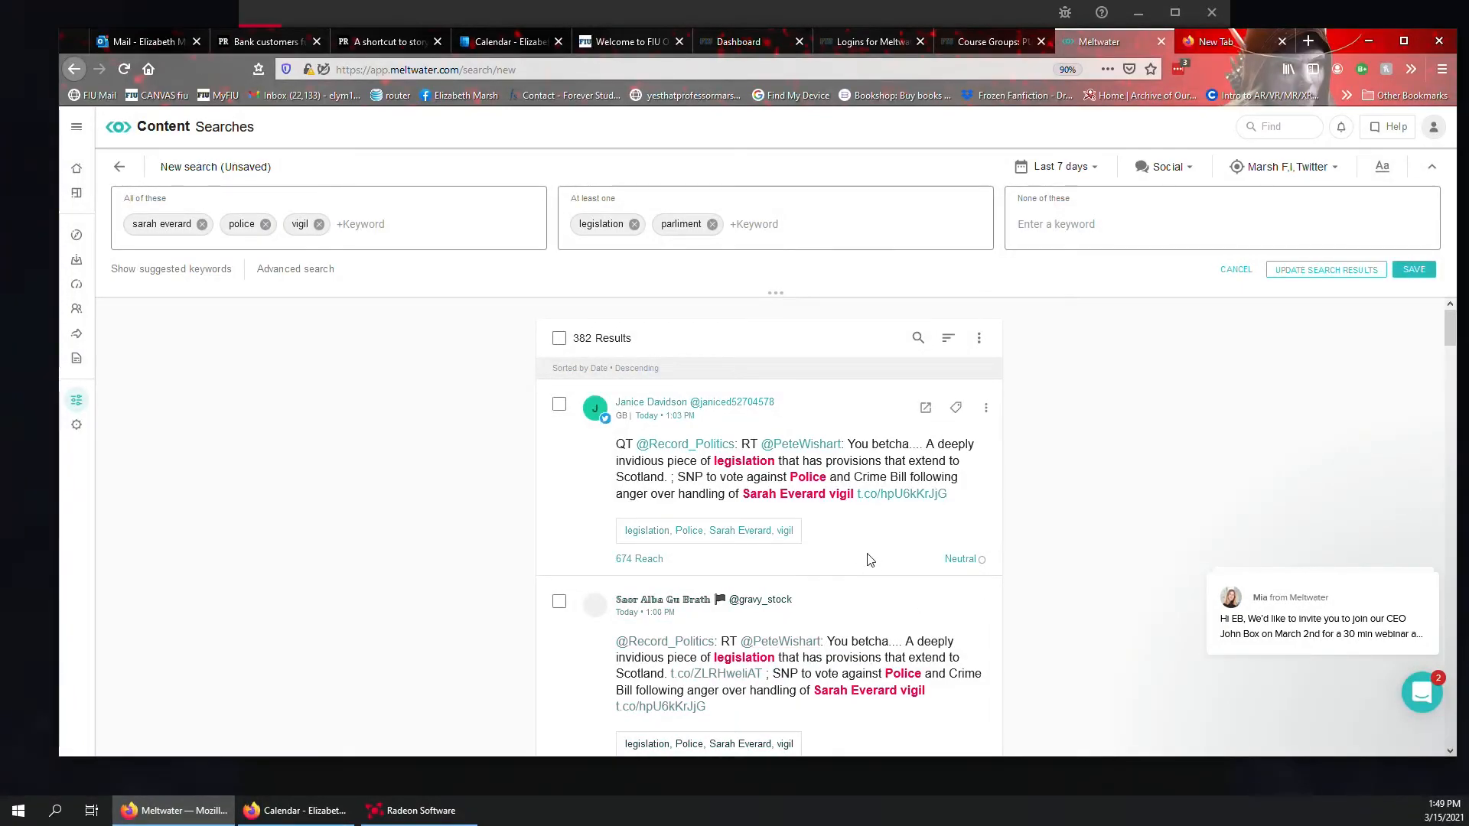
- Look through the results from the custom selection and switch the search source to Twitter only
scroll(864, 566, down, 3)
scroll(860, 611, down, 2)
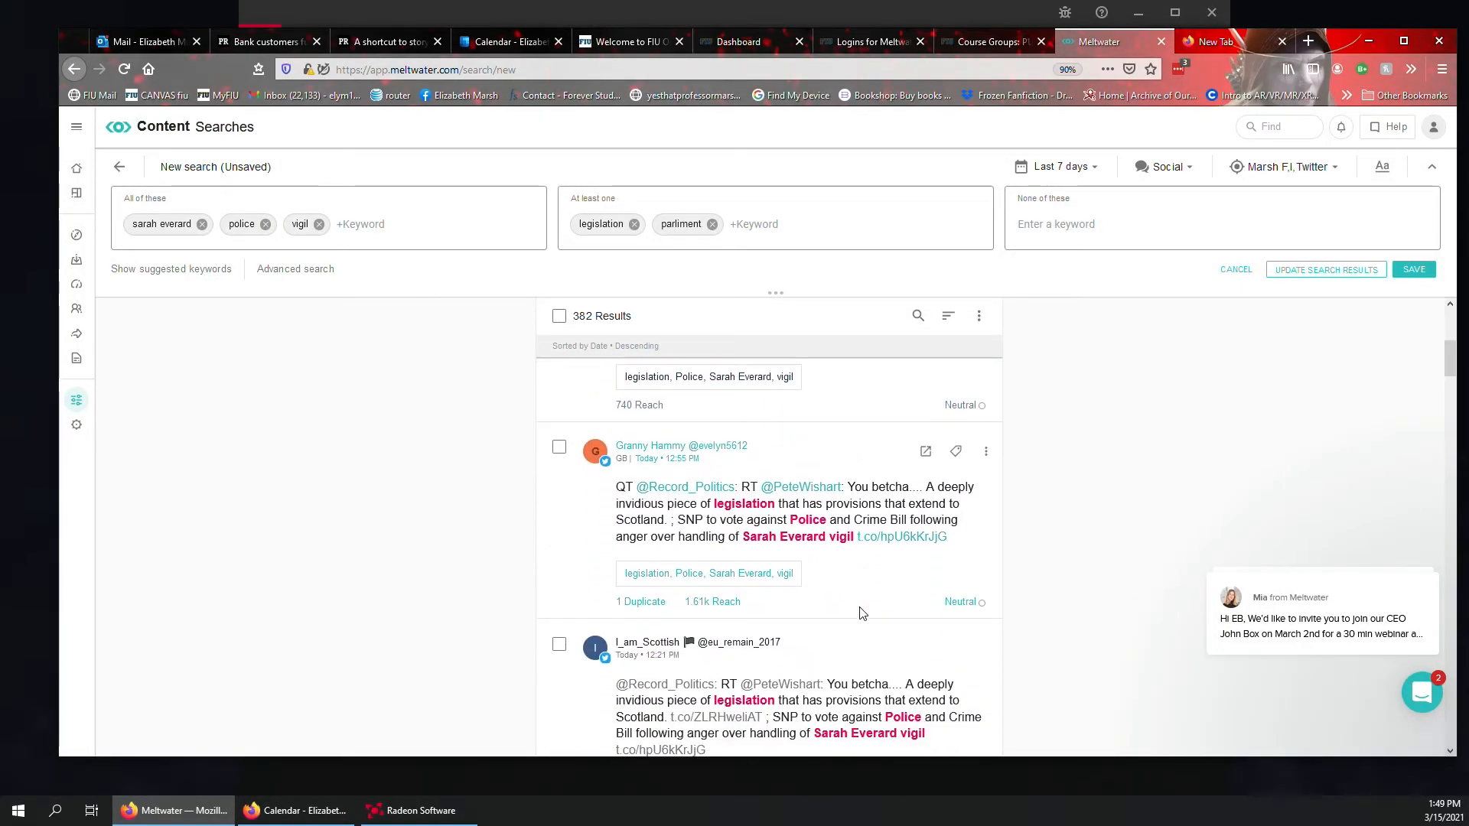
scroll(861, 610, up, 5)
click(1335, 170)
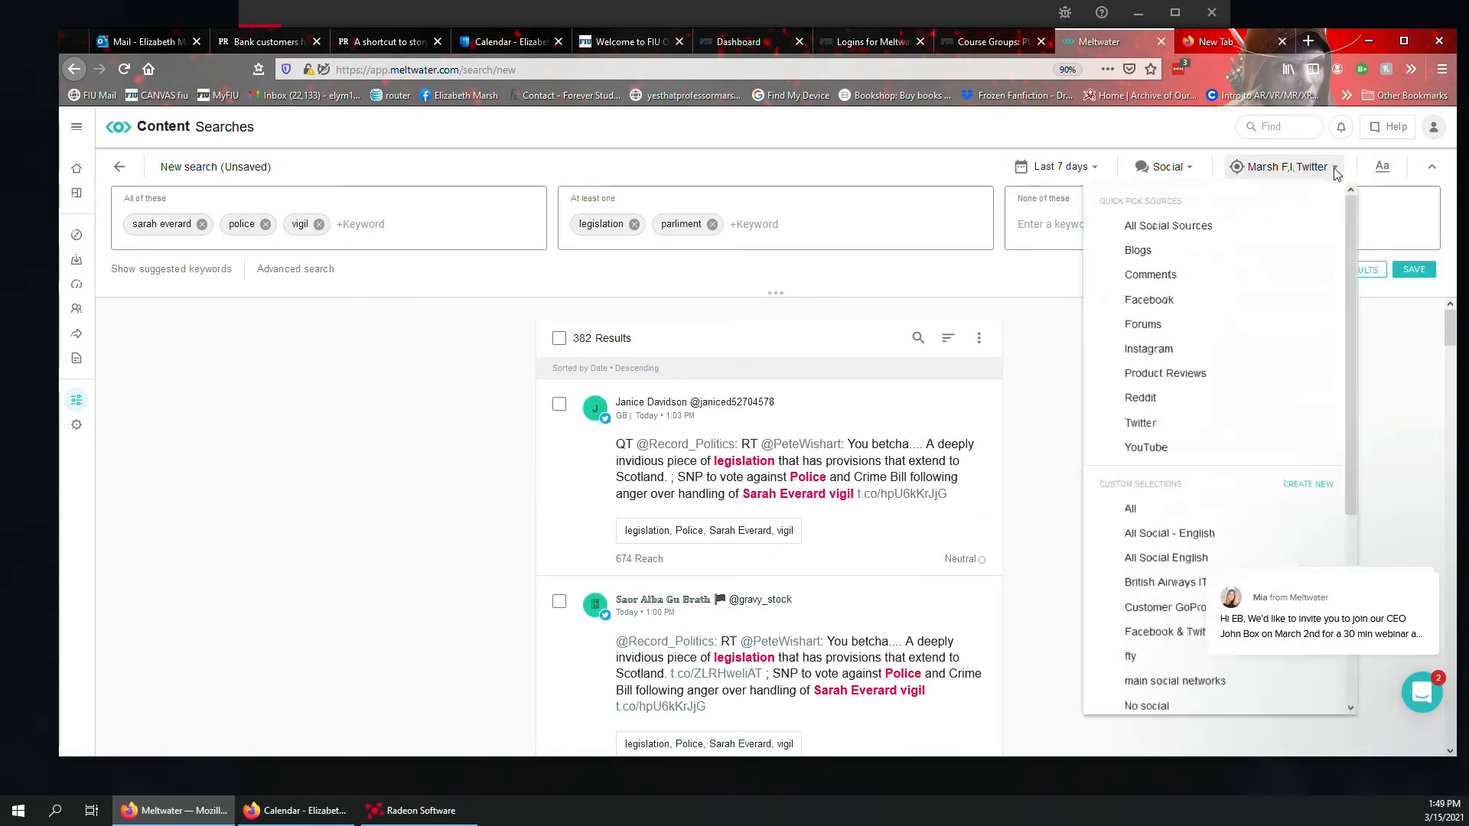
click(1165, 427)
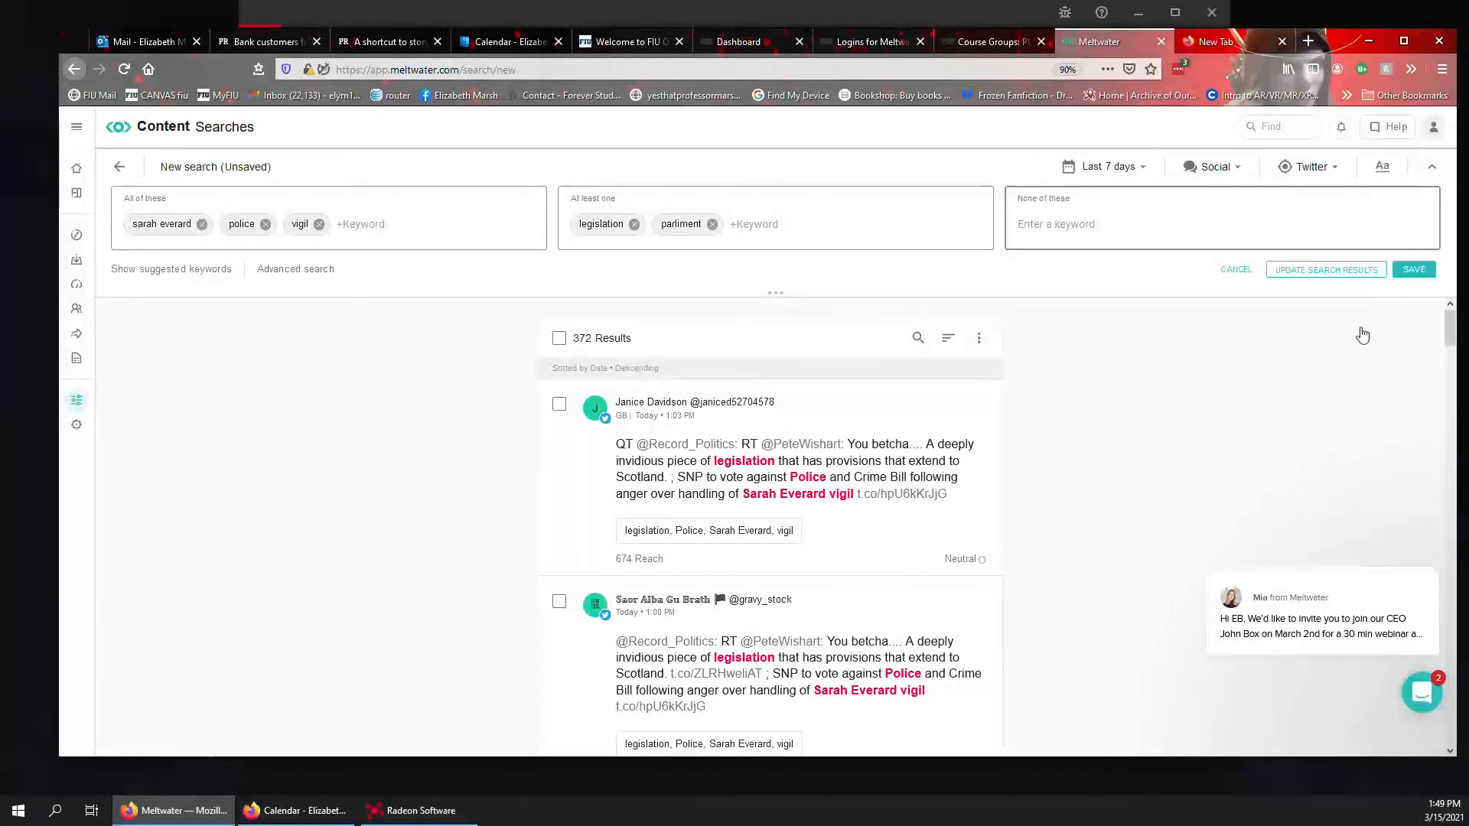
- Save the search under a name made of the instructor's surname, the search topic and "Spring 21", and look through the saved searches
click(1414, 270)
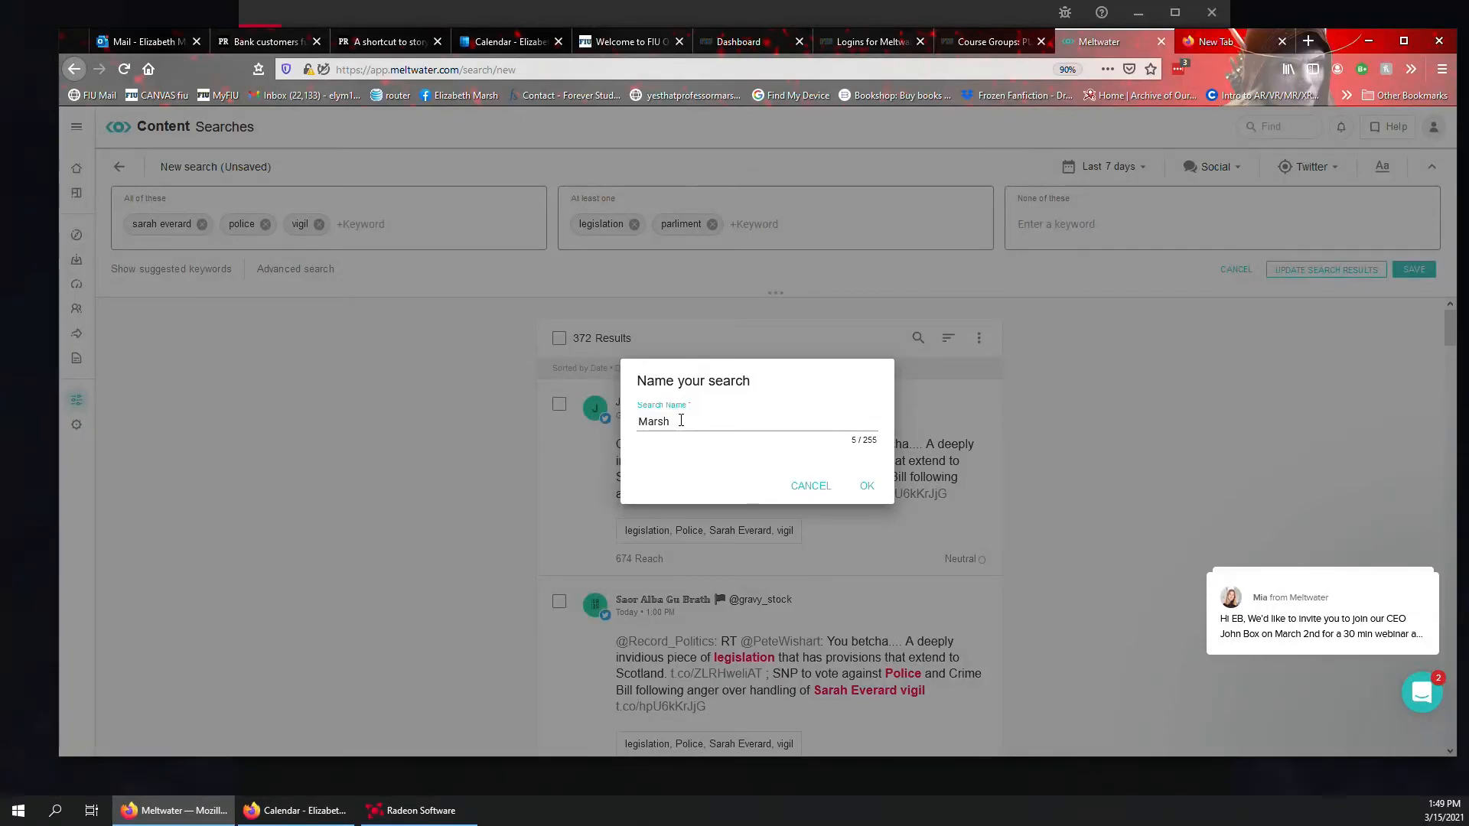
text(Marsh Everhar)
key(BackSpace)
key(BackSpace)
key(BackSpace)
key(BackSpace)
key(BackSpace)
click(866, 489)
text(Spring 21)
click(865, 487)
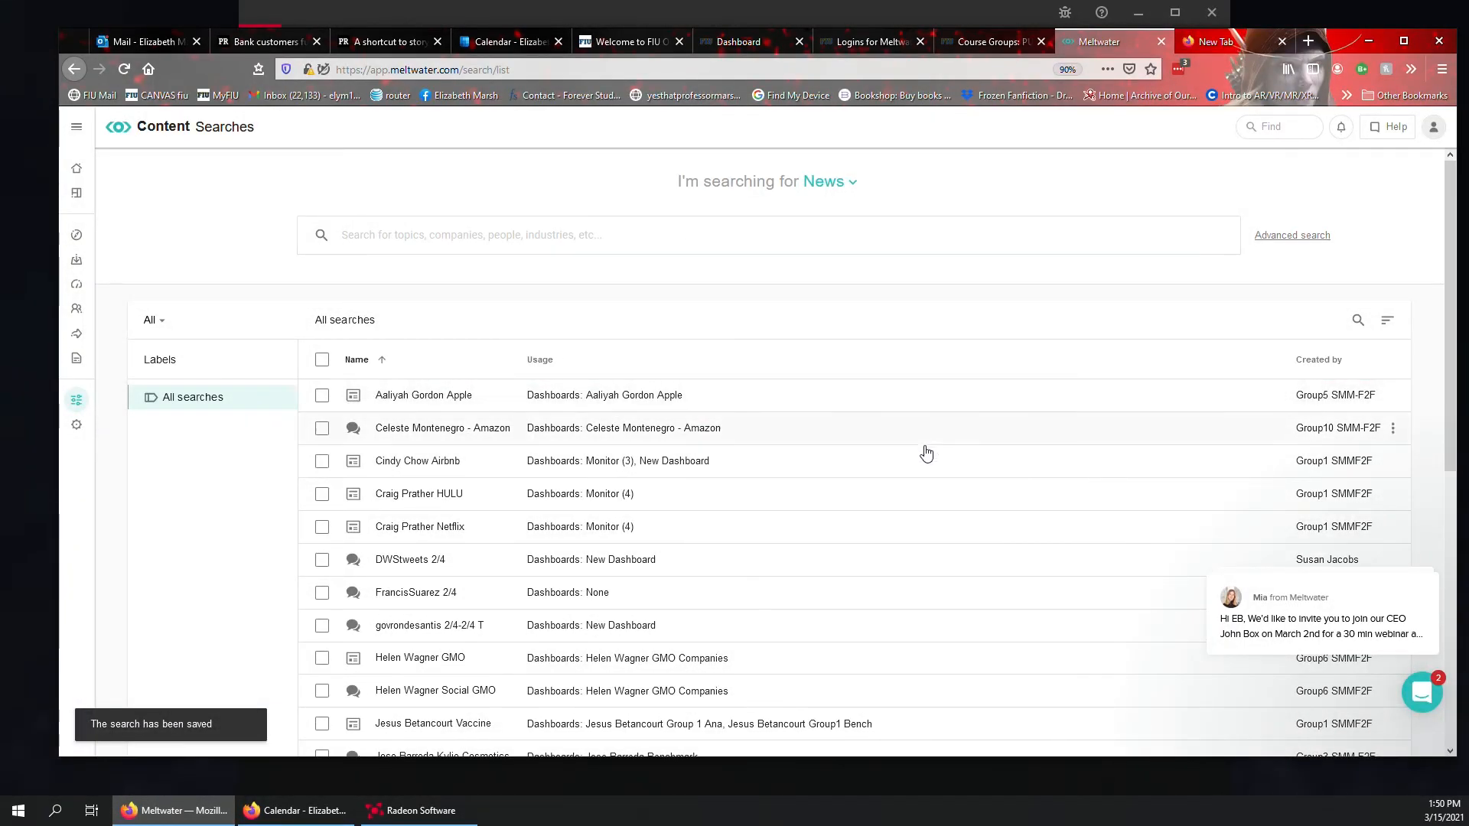
scroll(905, 444, down, 4)
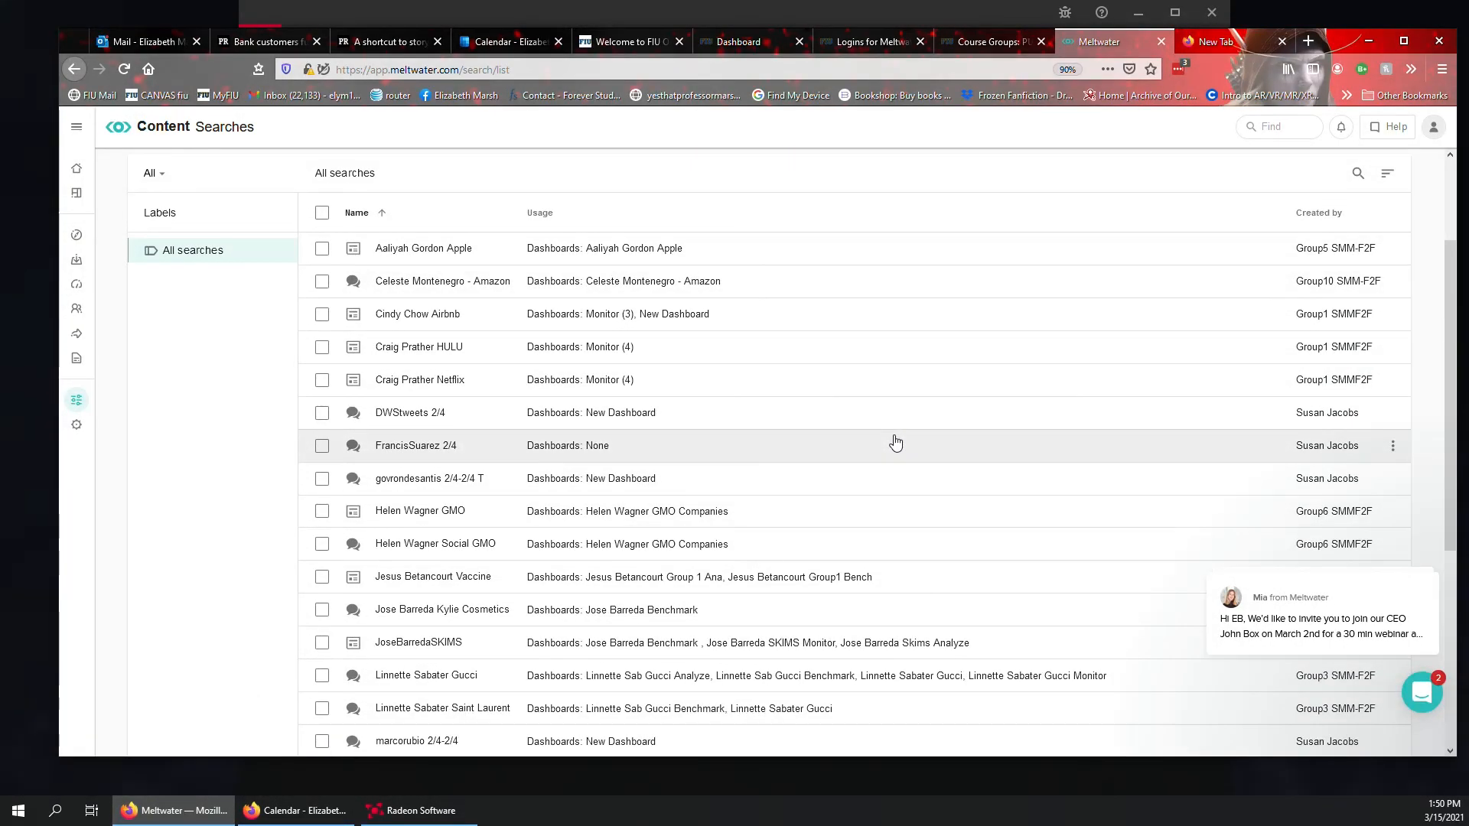